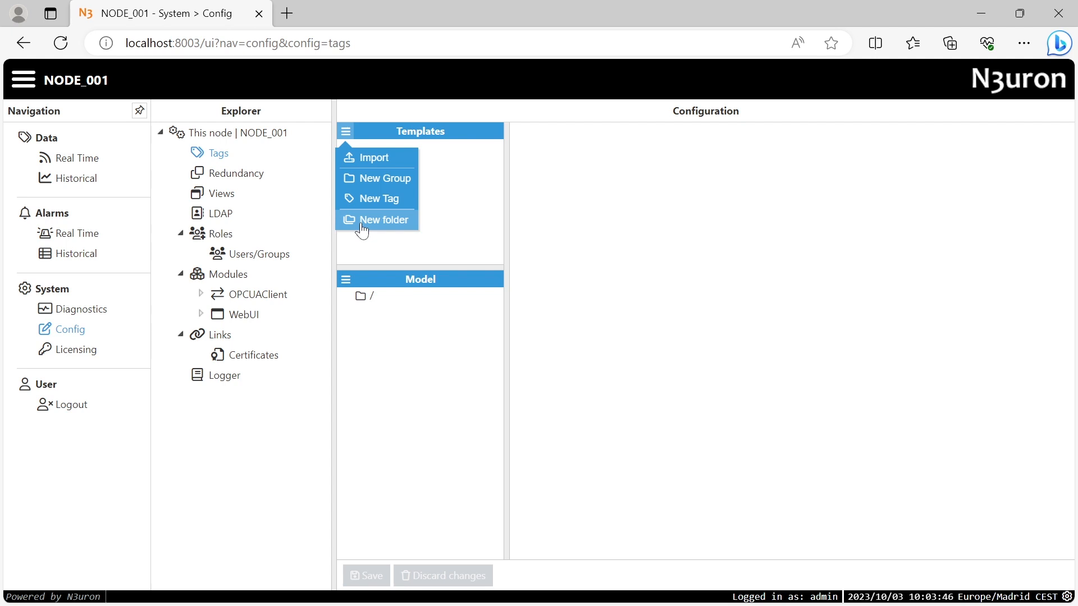
Create a new template group named Tracker and save the configuration
{"action": "left_click", "coordinate": [371, 180]}
{"action": "type", "text": "Tracker"}
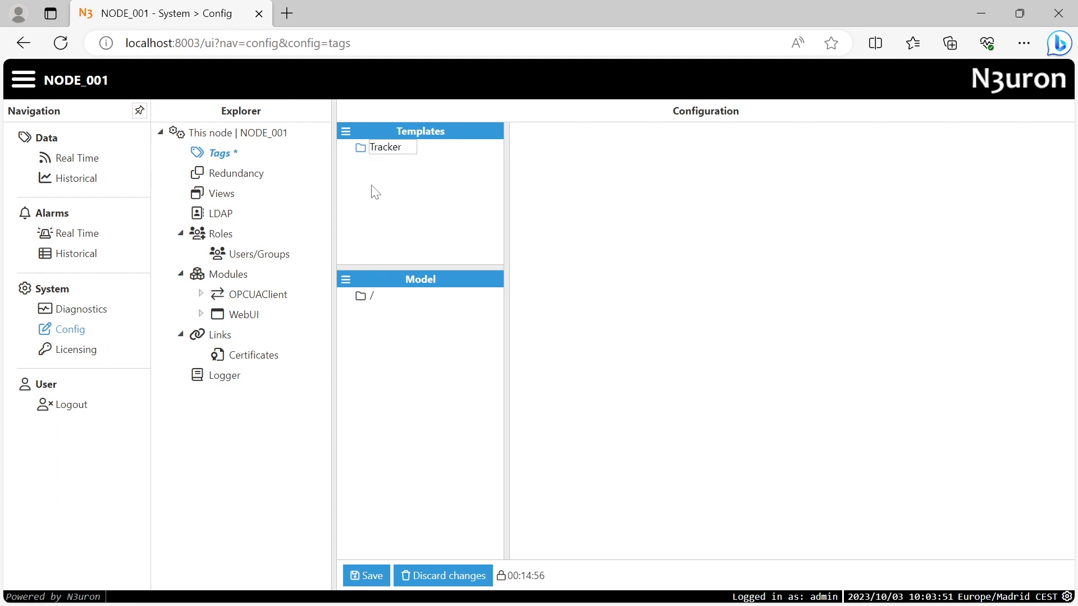
{"action": "key", "text": "Return"}
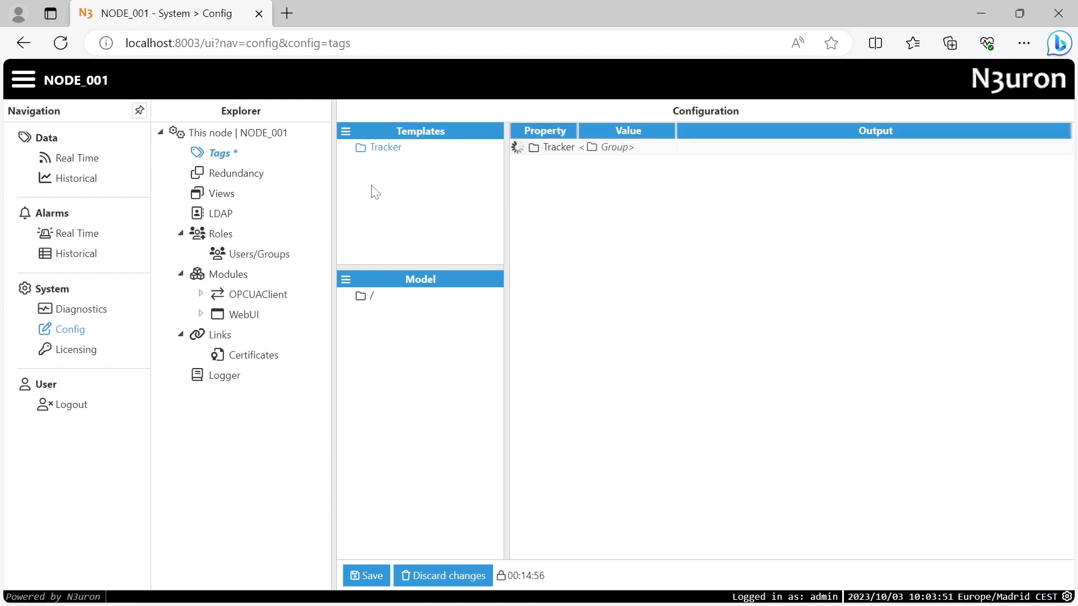
{"action": "left_click", "coordinate": [367, 574]}
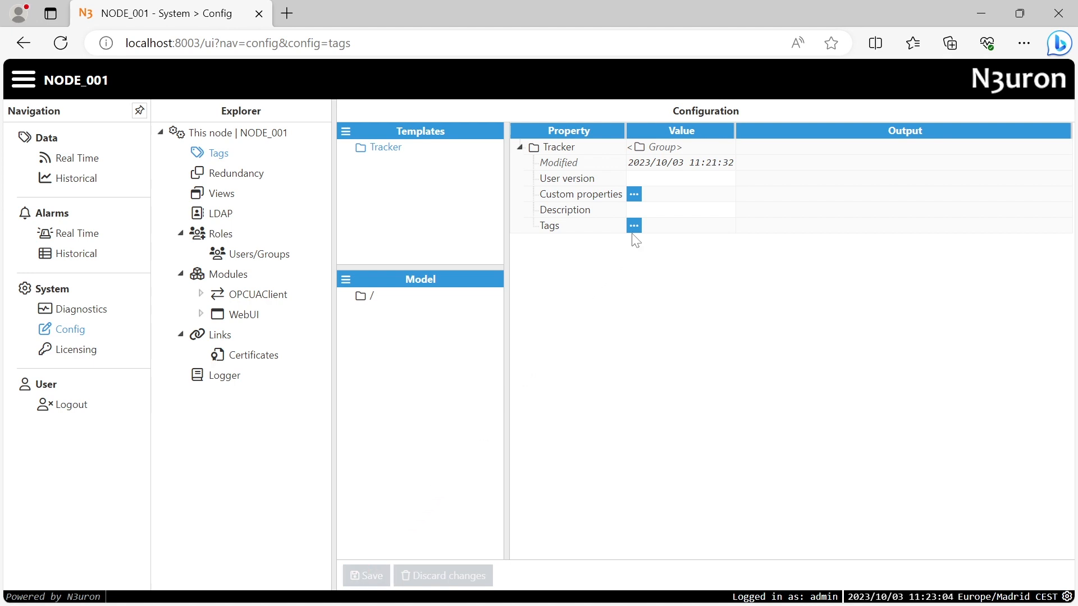
{"action": "left_click", "coordinate": [633, 226]}
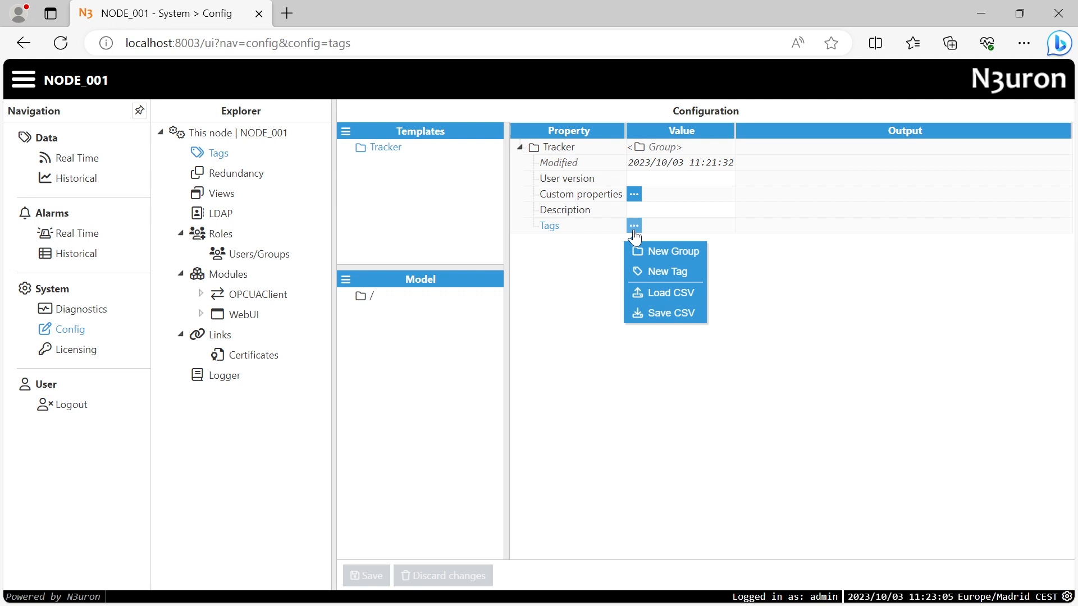
Add a new tag to Tracker and enable its source with module type OpcUaClient
{"action": "left_click", "coordinate": [645, 273]}
{"action": "left_click", "coordinate": [546, 242]}
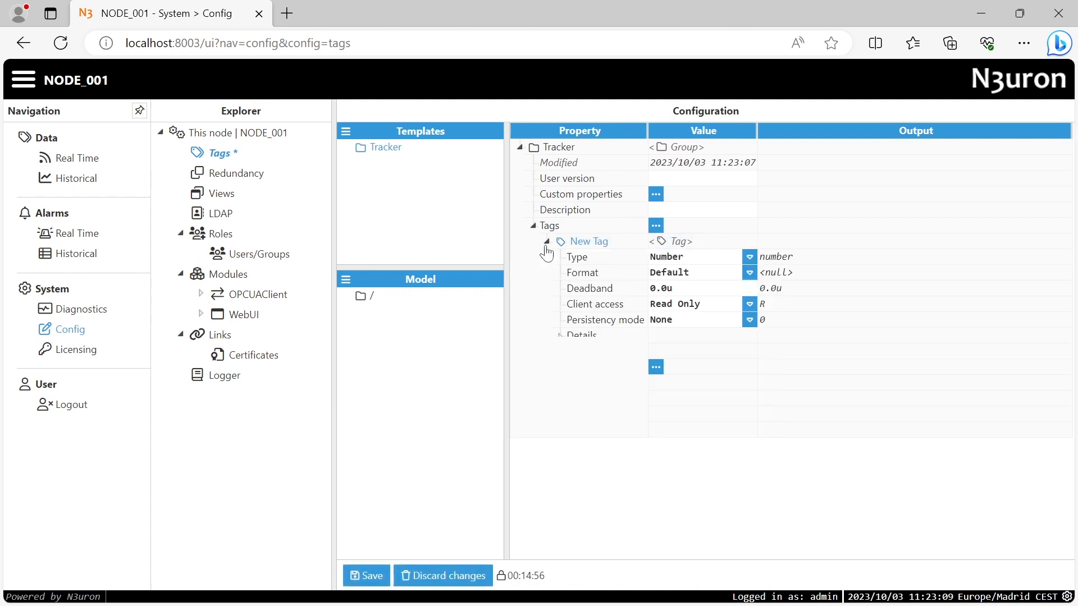
{"action": "left_click", "coordinate": [559, 399]}
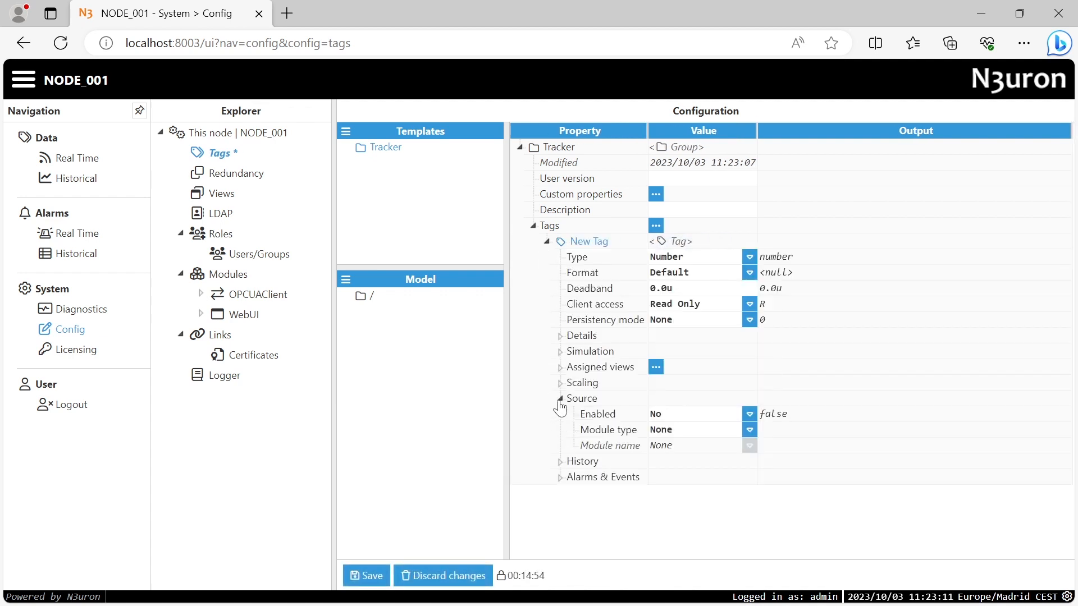
{"action": "left_click", "coordinate": [749, 414]}
{"action": "left_click", "coordinate": [754, 432]}
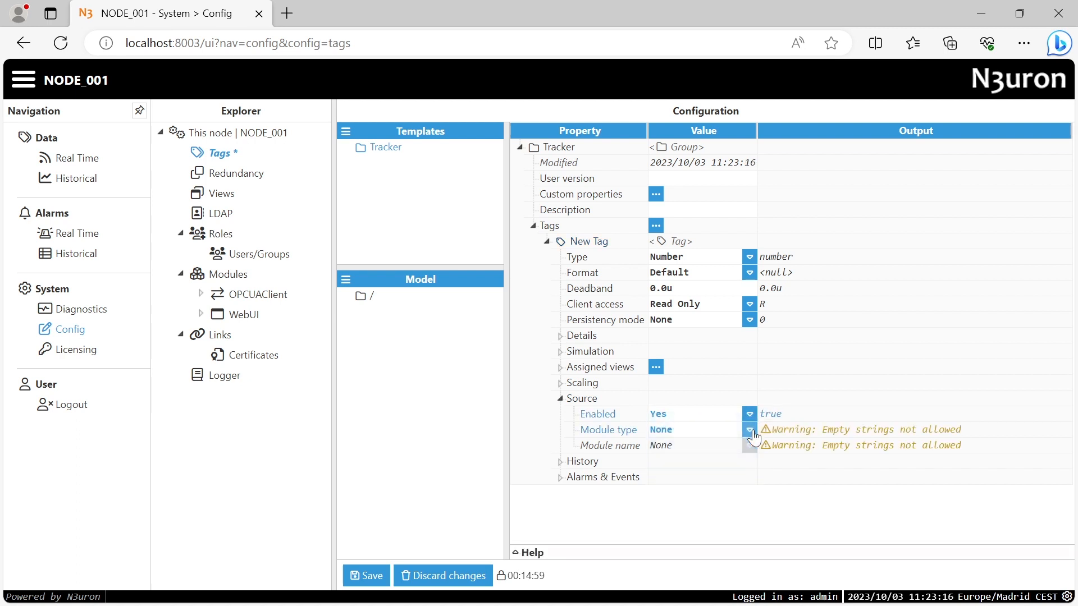
{"action": "left_click", "coordinate": [750, 430]}
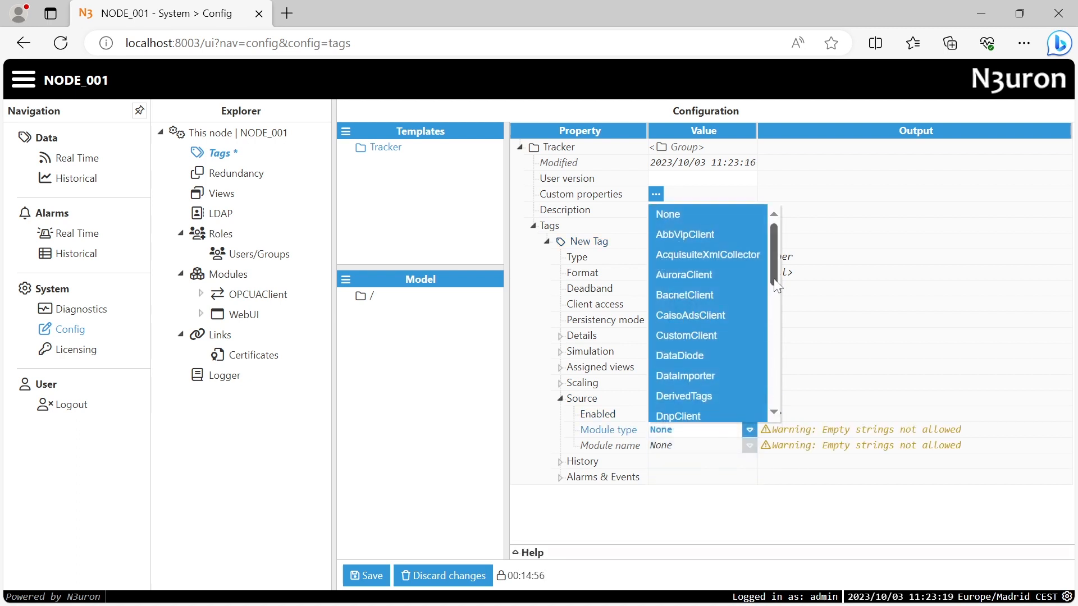
{"action": "left_click_drag", "start_coordinate": [774, 280], "coordinate": [784, 362]}
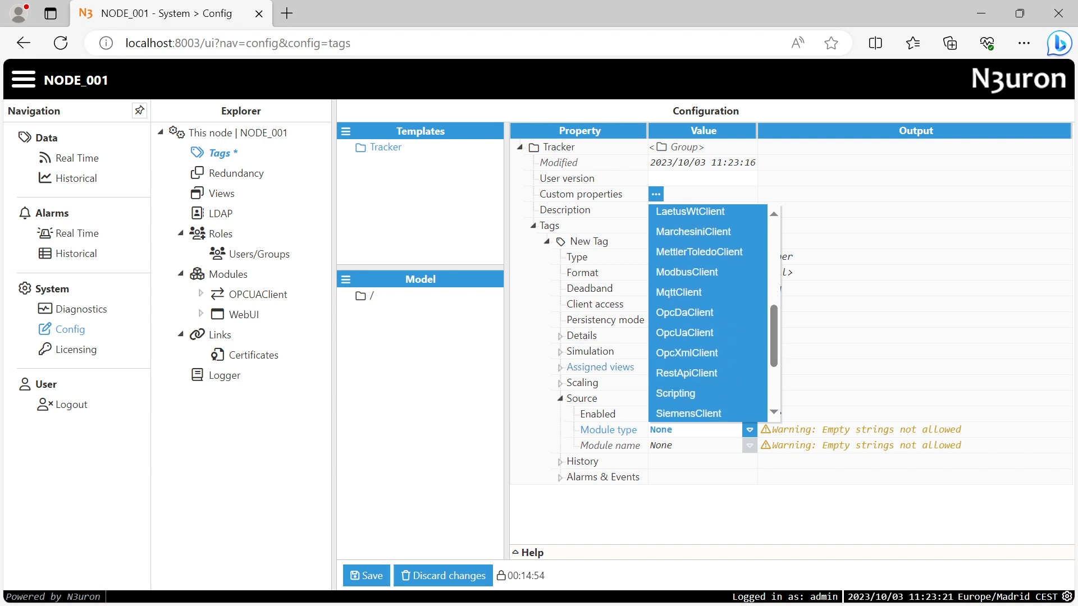
{"action": "left_click", "coordinate": [742, 333]}
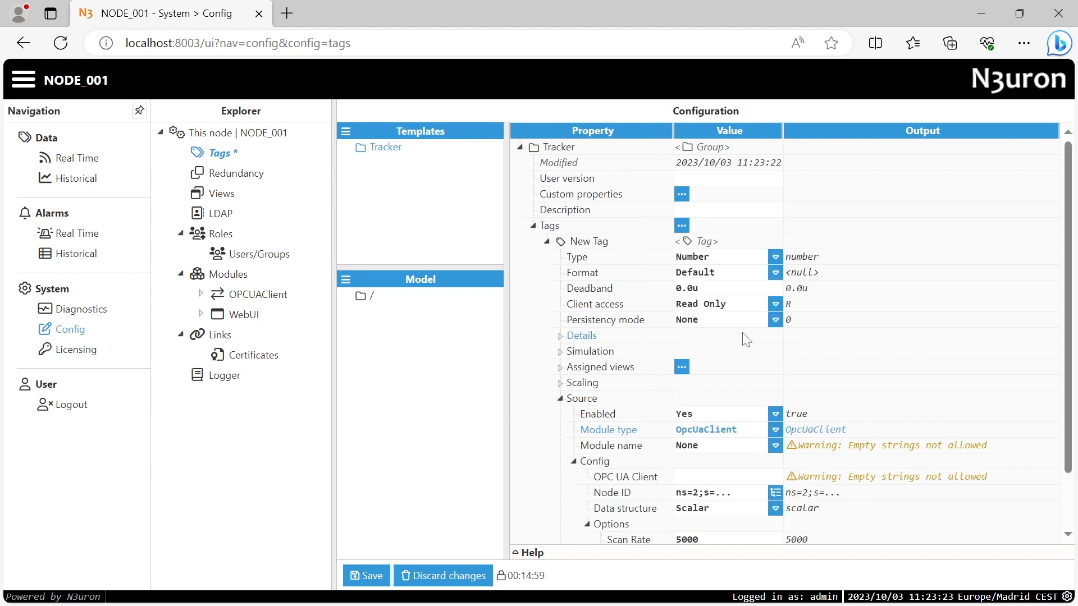
Set the source module name to OPCUAClient and the OPC UA Client to 'OPC Server'
{"action": "left_click", "coordinate": [776, 449]}
{"action": "left_click", "coordinate": [729, 481]}
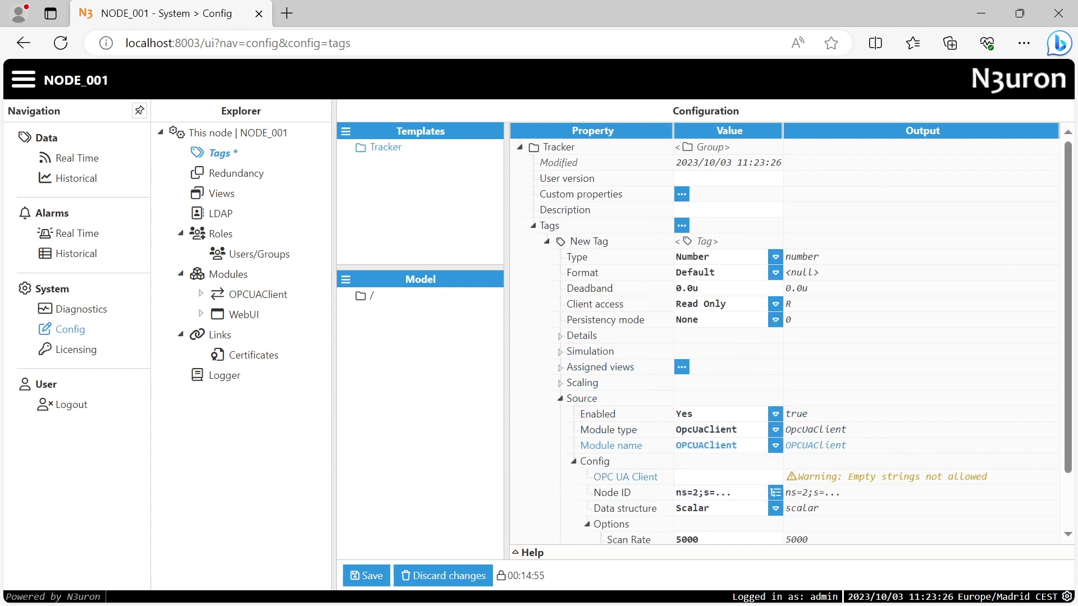
{"action": "left_click", "coordinate": [724, 477]}
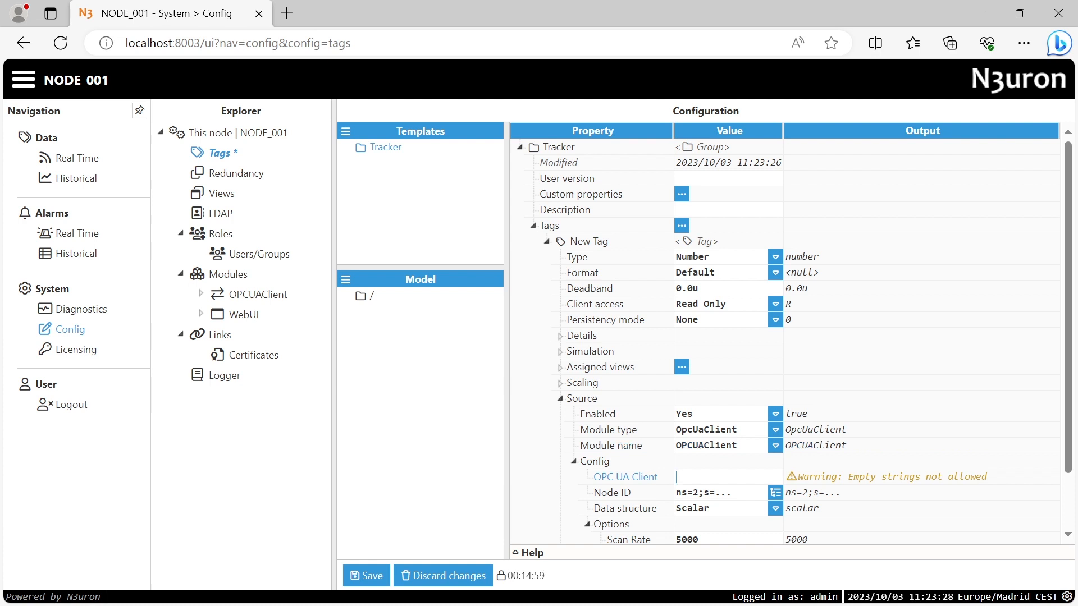
{"action": "type", "text": "OPC Server"}
{"action": "key", "text": "Return"}
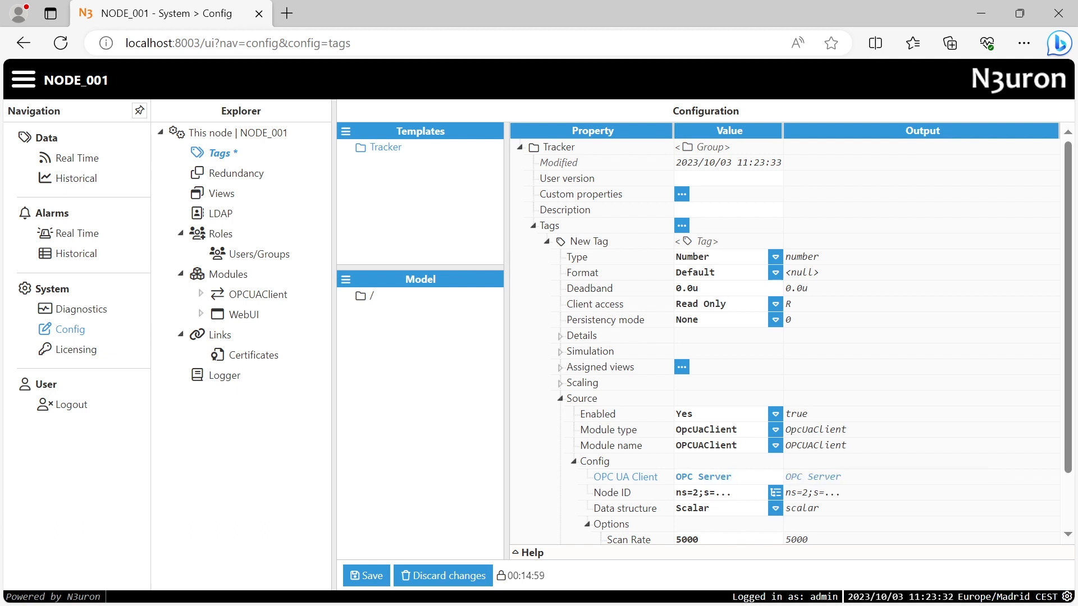
Browse Objects > BLK01 > CAB01 > TRK01 and select POSITION_VAL as the tag's Node ID
{"action": "left_click", "coordinate": [775, 494]}
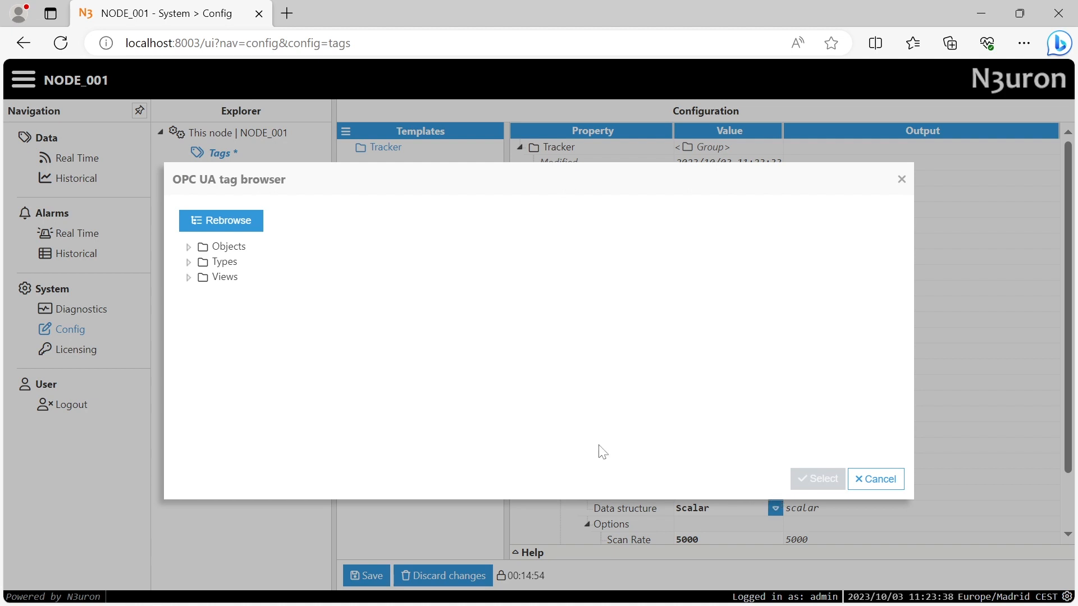
{"action": "left_click", "coordinate": [189, 246]}
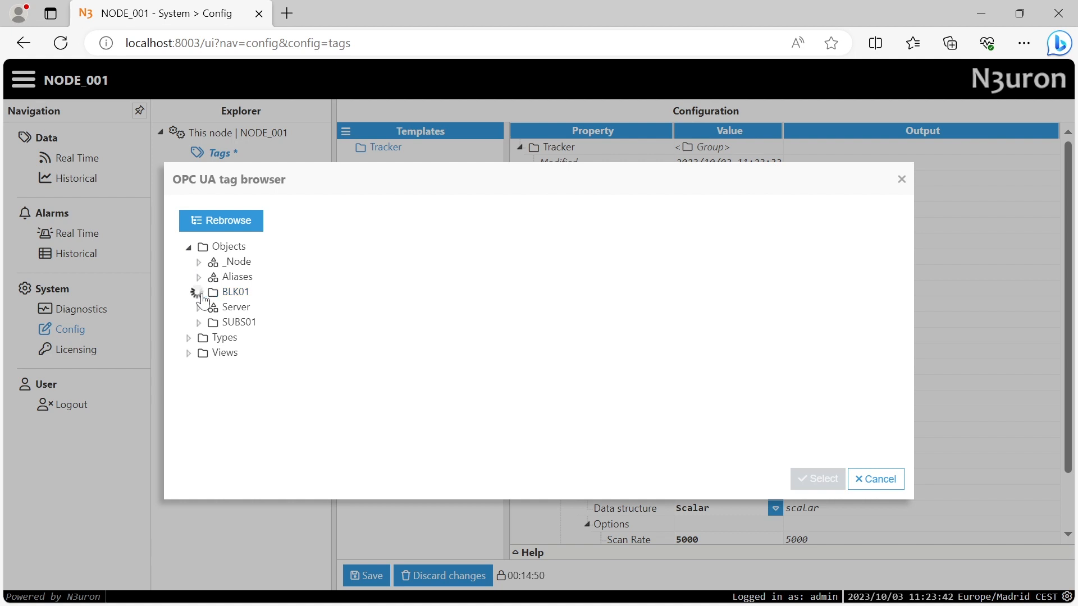
{"action": "left_click", "coordinate": [199, 293]}
{"action": "left_click", "coordinate": [209, 308]}
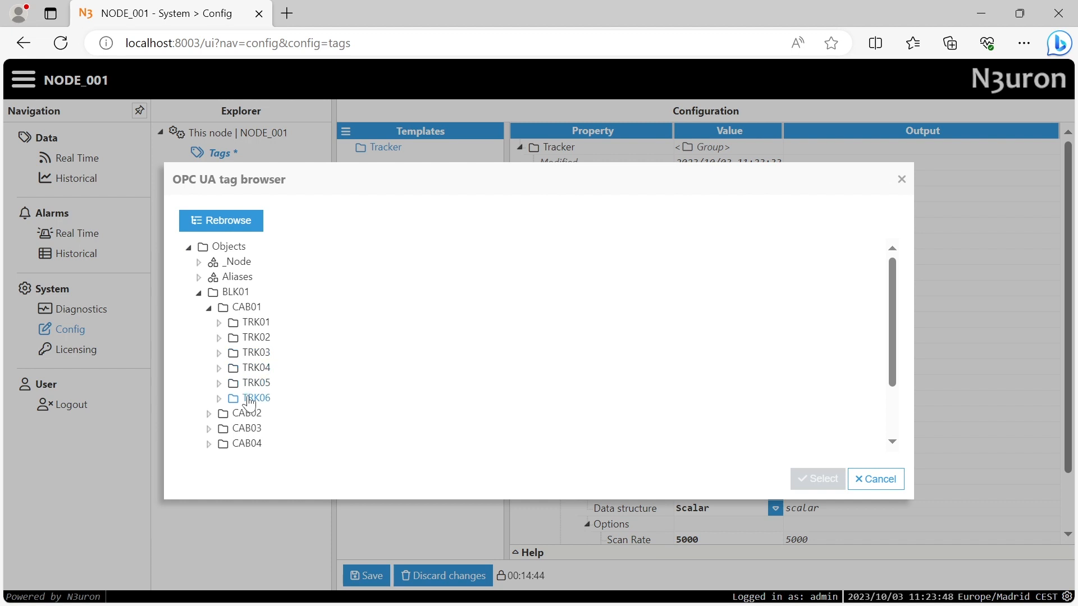
{"action": "left_click", "coordinate": [219, 323]}
{"action": "left_click", "coordinate": [219, 323]}
{"action": "left_click", "coordinate": [219, 339]}
{"action": "left_click", "coordinate": [219, 339]}
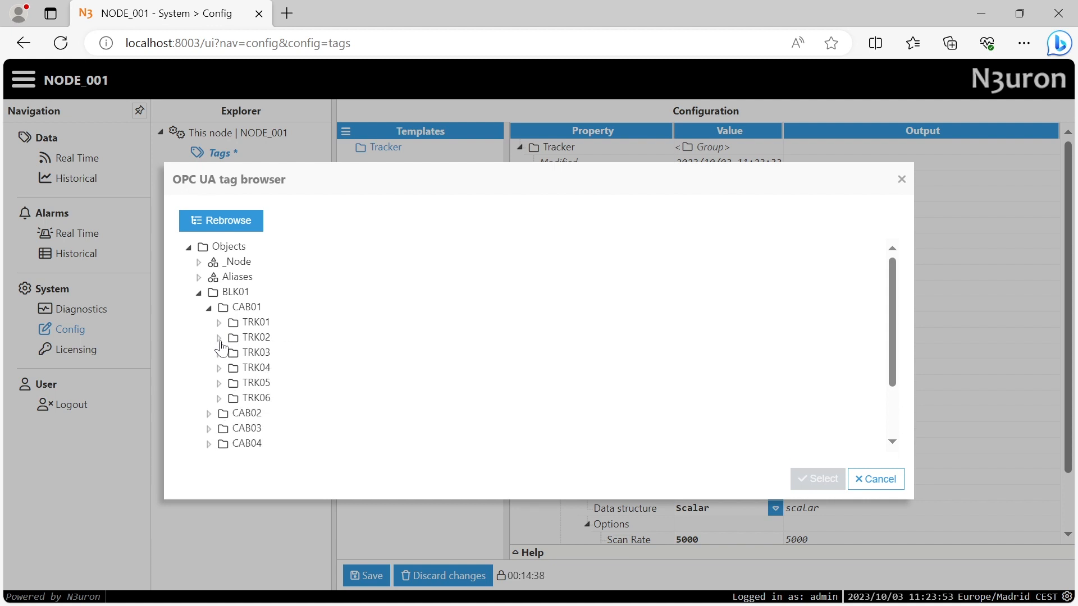
{"action": "left_click", "coordinate": [219, 384]}
{"action": "left_click", "coordinate": [220, 384]}
{"action": "left_click", "coordinate": [220, 324]}
{"action": "left_click", "coordinate": [265, 370]}
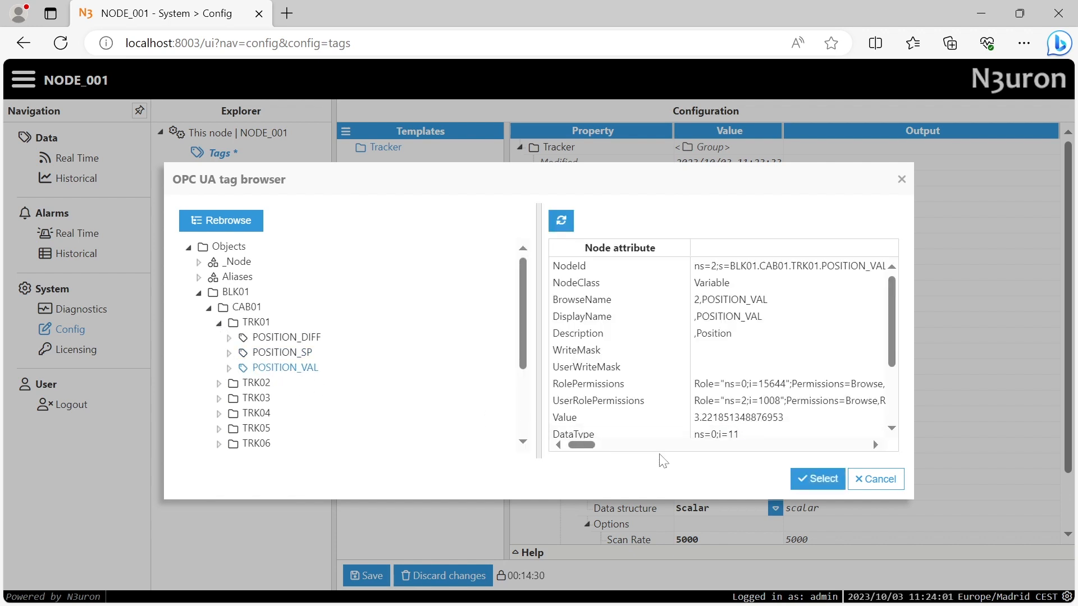
{"action": "left_click", "coordinate": [818, 478]}
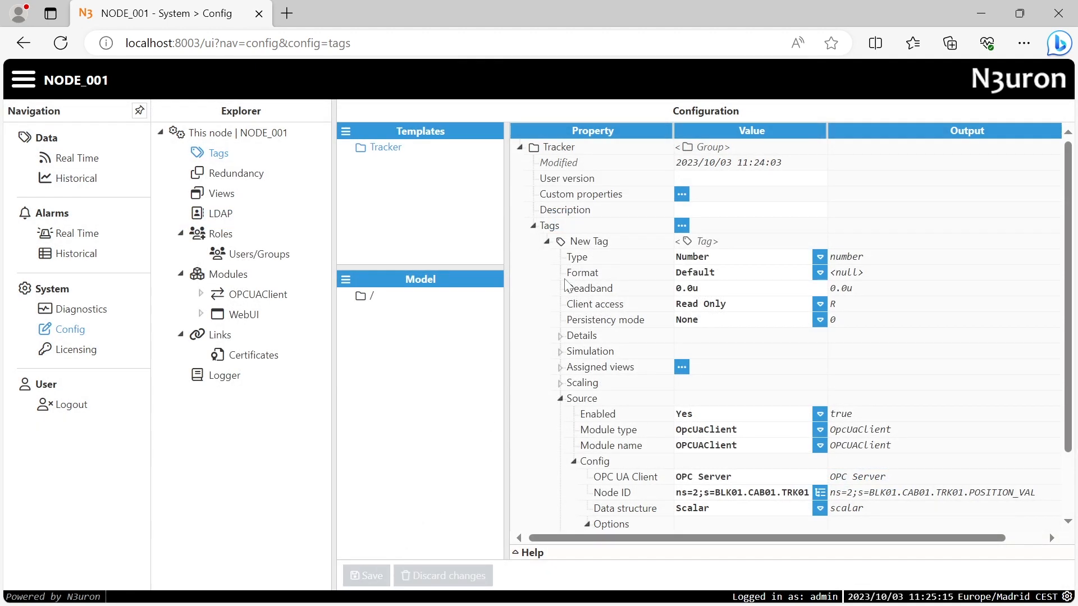
Rename New Tag to POSITION_VAL and save the configuration
{"action": "right_click", "coordinate": [585, 247]}
{"action": "left_click", "coordinate": [591, 264]}
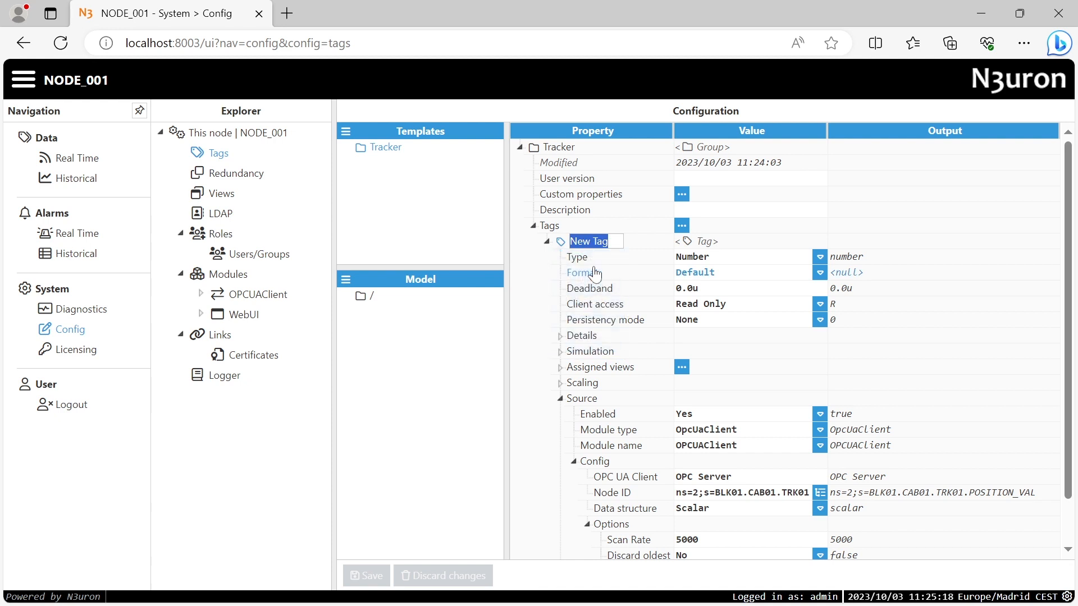
{"action": "type", "text": "POSITION_VAL"}
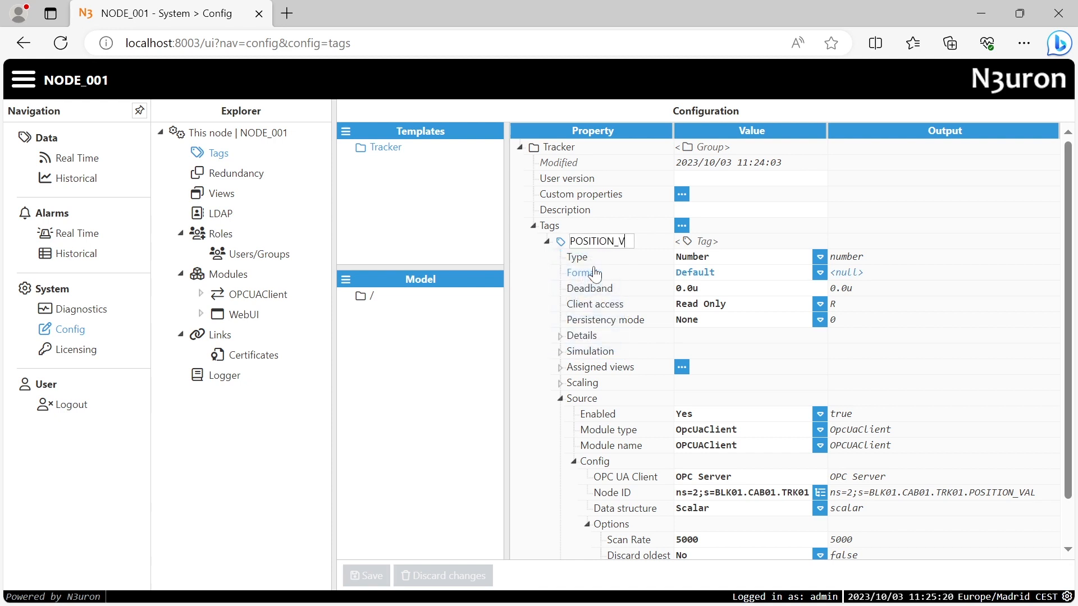
{"action": "key", "text": "Return"}
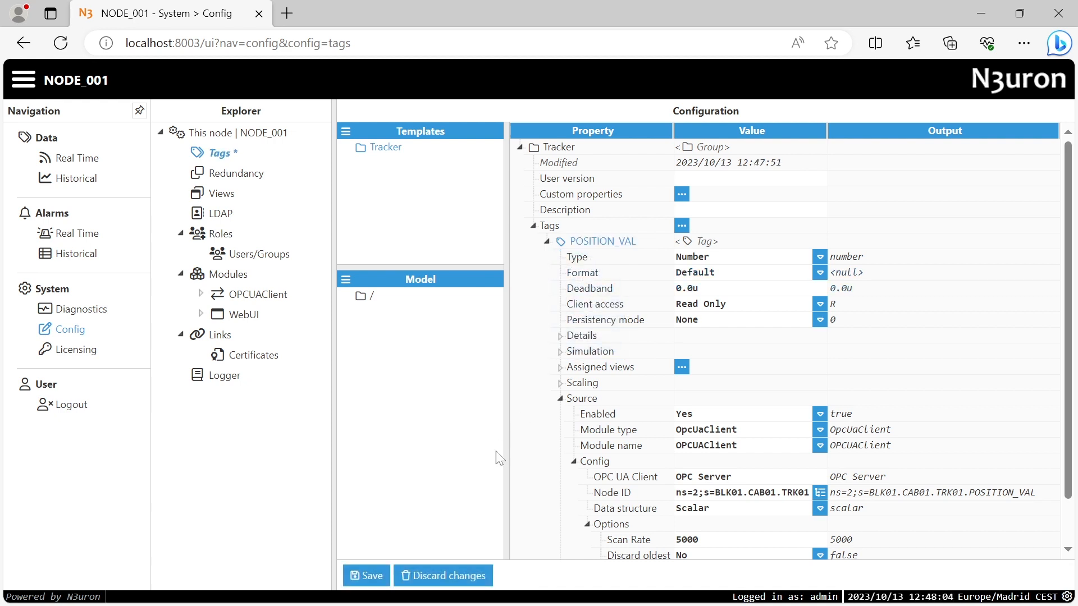
{"action": "left_click", "coordinate": [370, 576]}
Check the TRK01 part of the Node ID and its resolved output, then save again
{"action": "left_click_drag", "start_coordinate": [782, 492], "coordinate": [809, 492]}
{"action": "left_click_drag", "start_coordinate": [935, 492], "coordinate": [963, 492]}
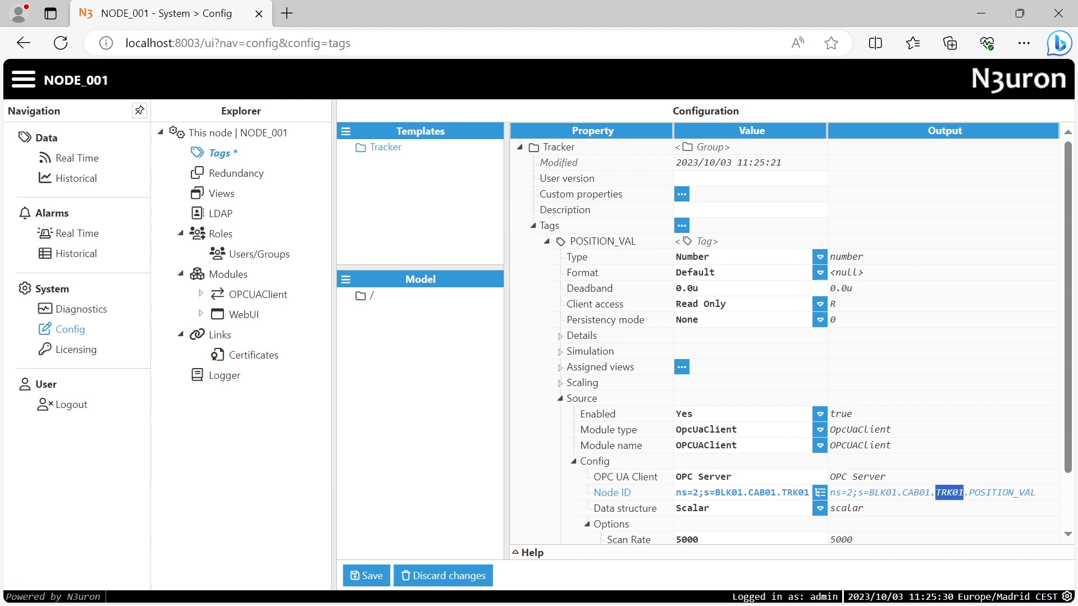
{"action": "left_click", "coordinate": [370, 576]}
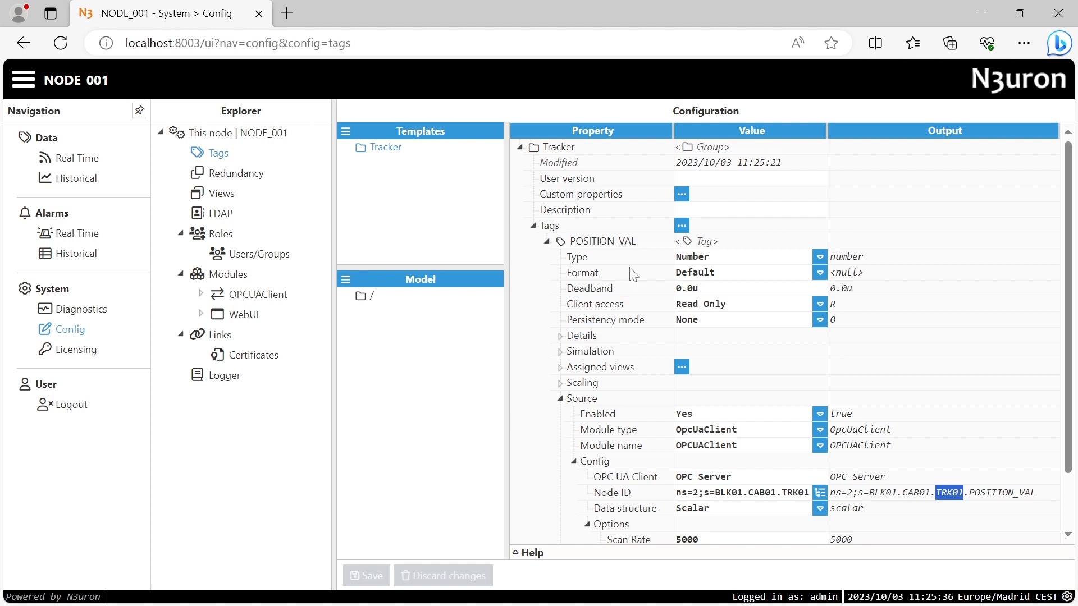
Add a TrackerNum custom property to the Tracker template and save, leaving its value empty
{"action": "left_click", "coordinate": [682, 197]}
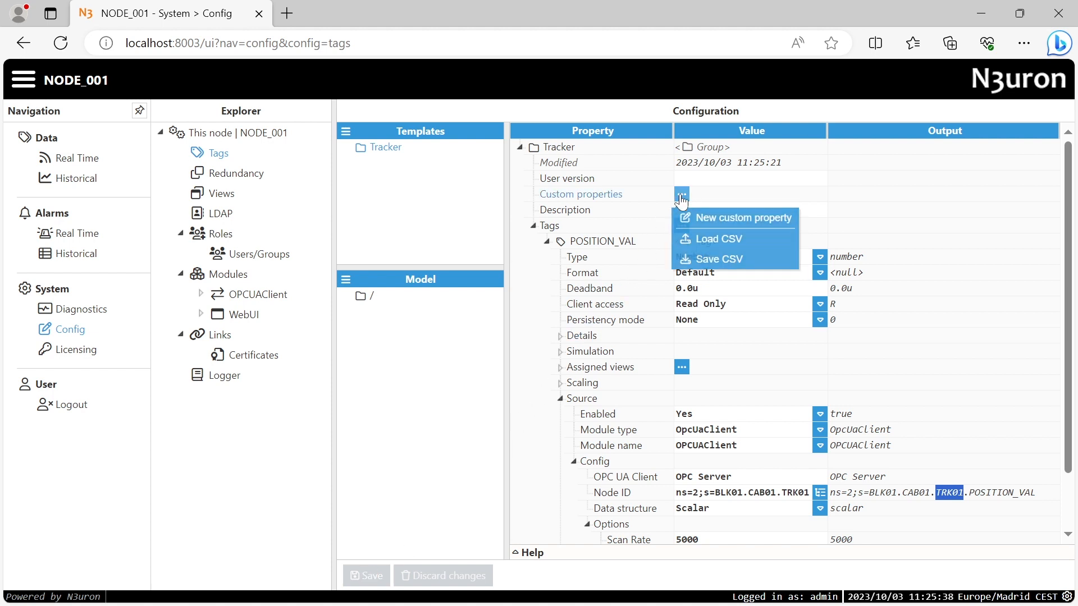
{"action": "left_click", "coordinate": [700, 223]}
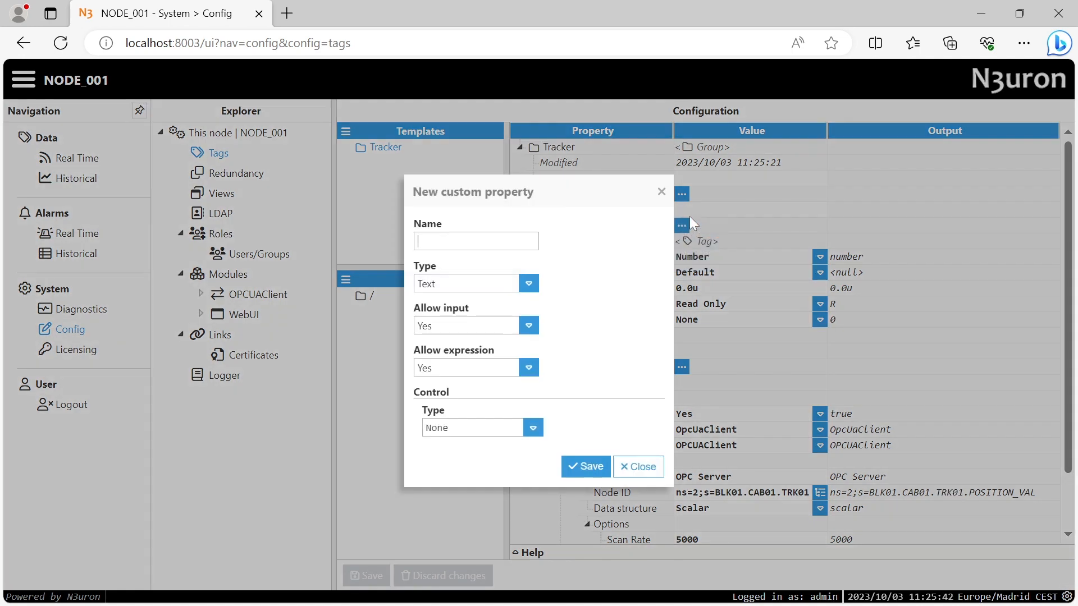
{"action": "type", "text": "TrackerNum"}
{"action": "left_click", "coordinate": [584, 466]}
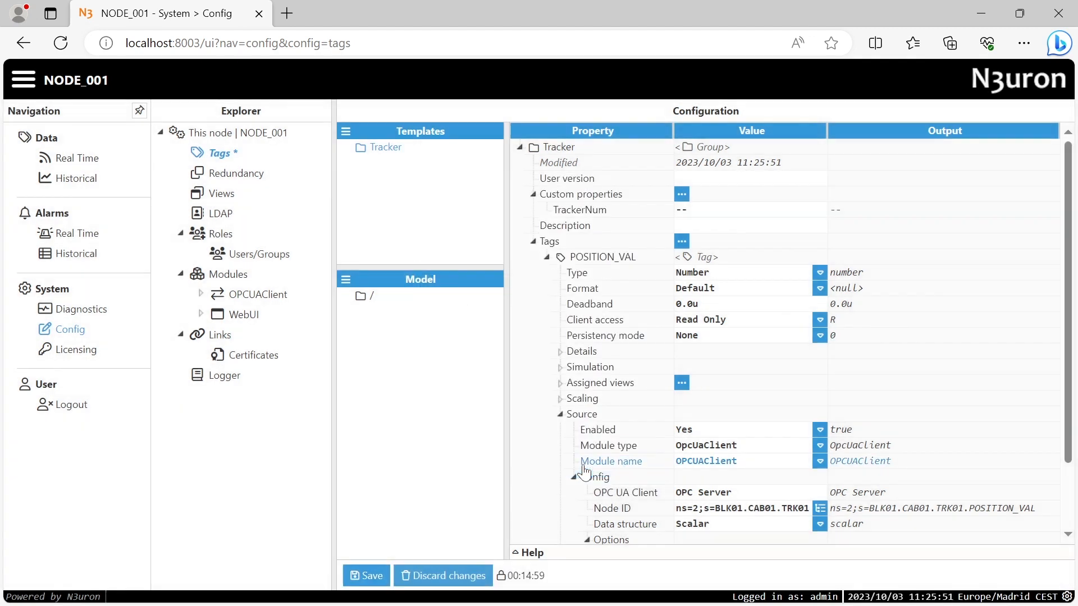
{"action": "left_click", "coordinate": [370, 578]}
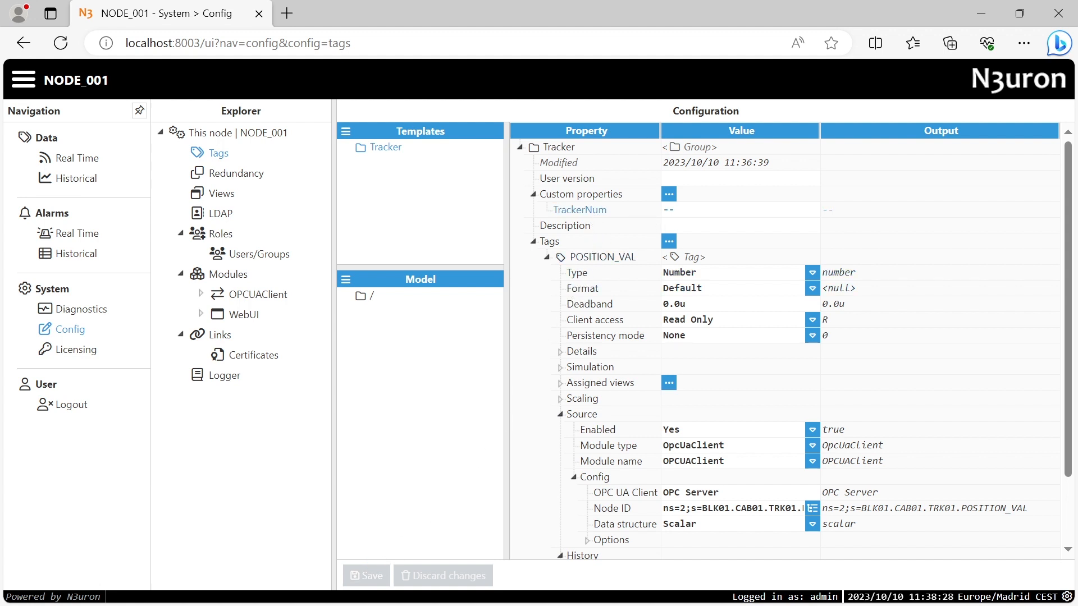
{"action": "left_click", "coordinate": [661, 213]}
{"action": "key", "text": "Escape"}
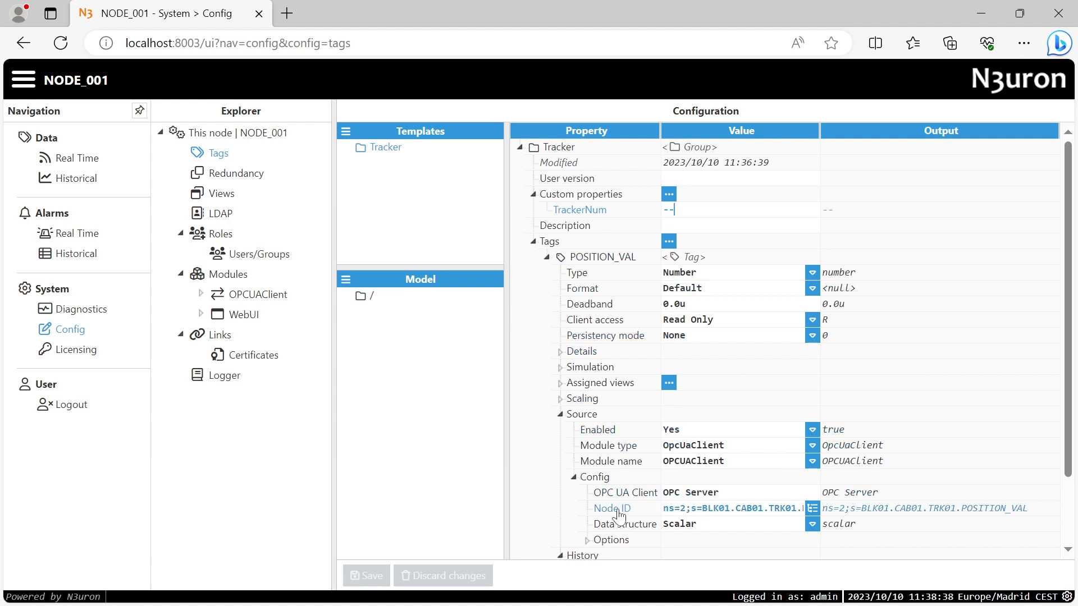
Change POSITION_VAL's Node ID to = "ns=2;s=BLK01.CAB01."+{TrackerNum}+".POSITION_VAL"
{"action": "left_click", "coordinate": [661, 508]}
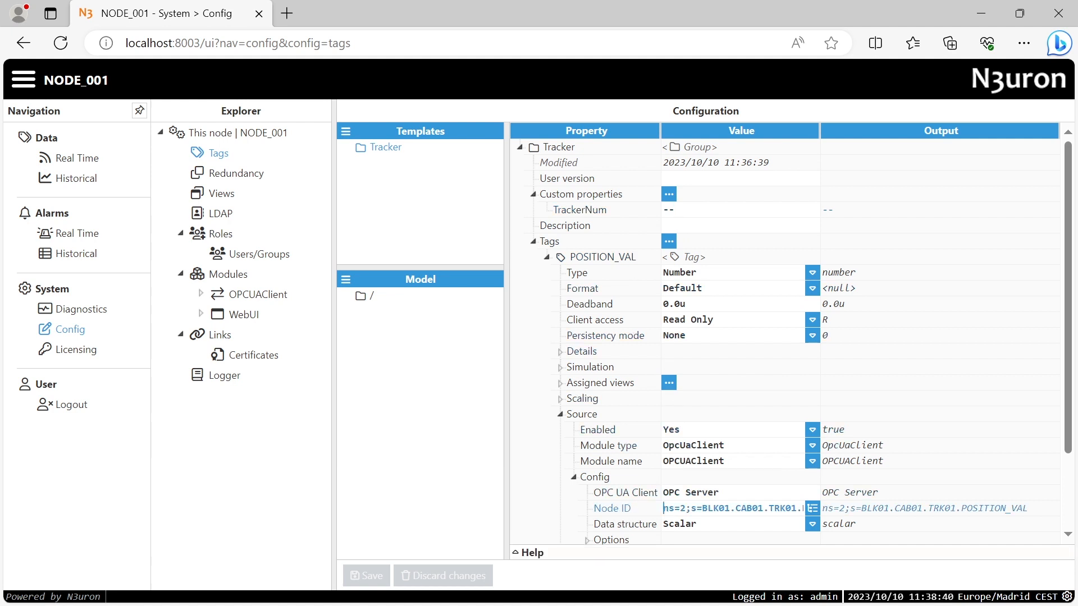
{"action": "left_click_drag", "start_coordinate": [769, 509], "coordinate": [796, 509]}
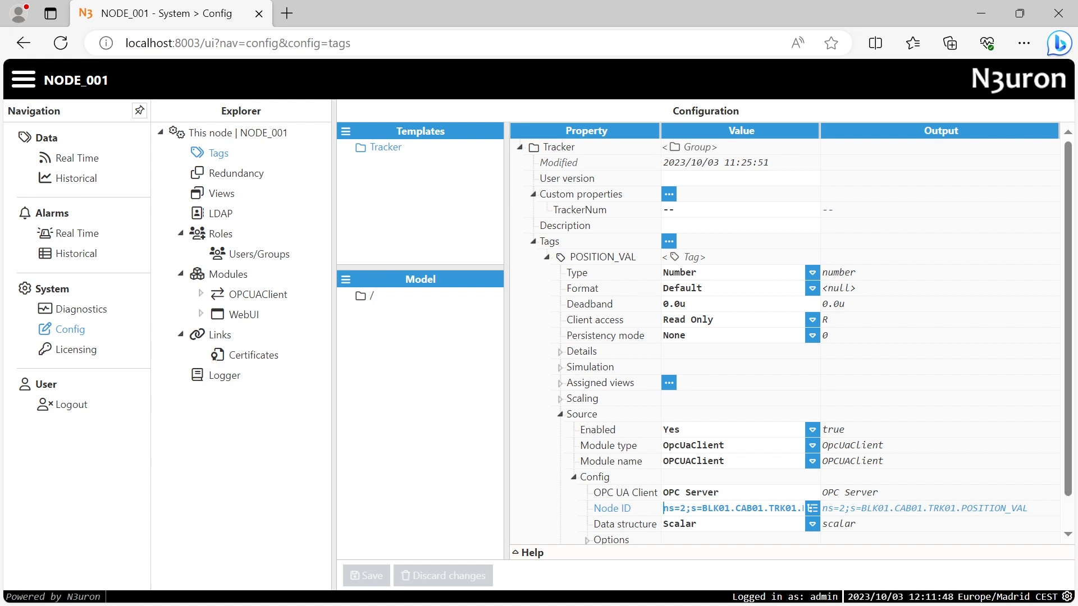
{"action": "type", "text": "= "}
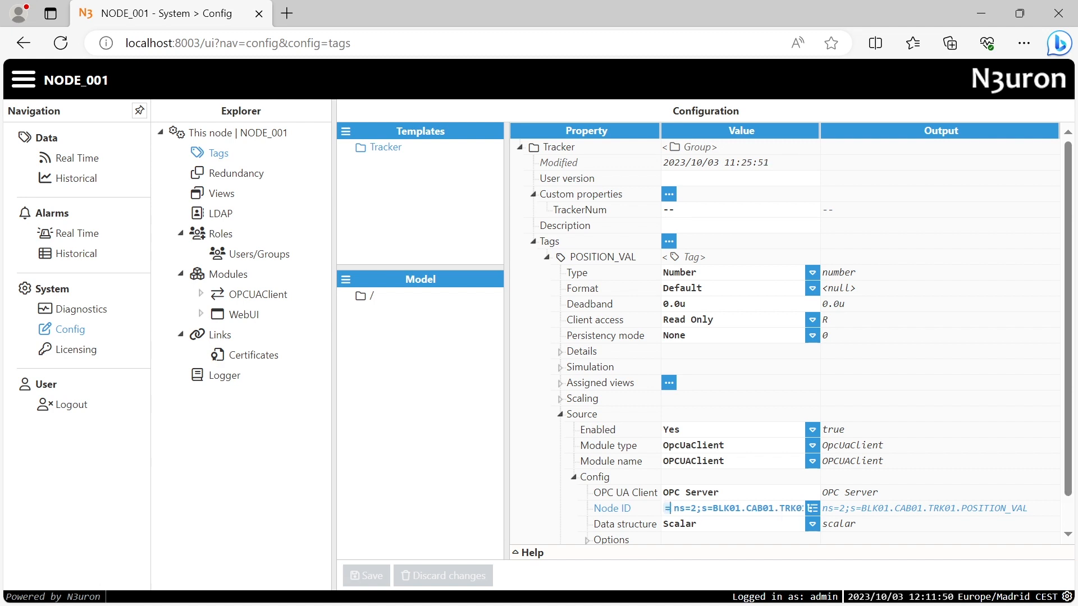
{"action": "type", "text": "\""}
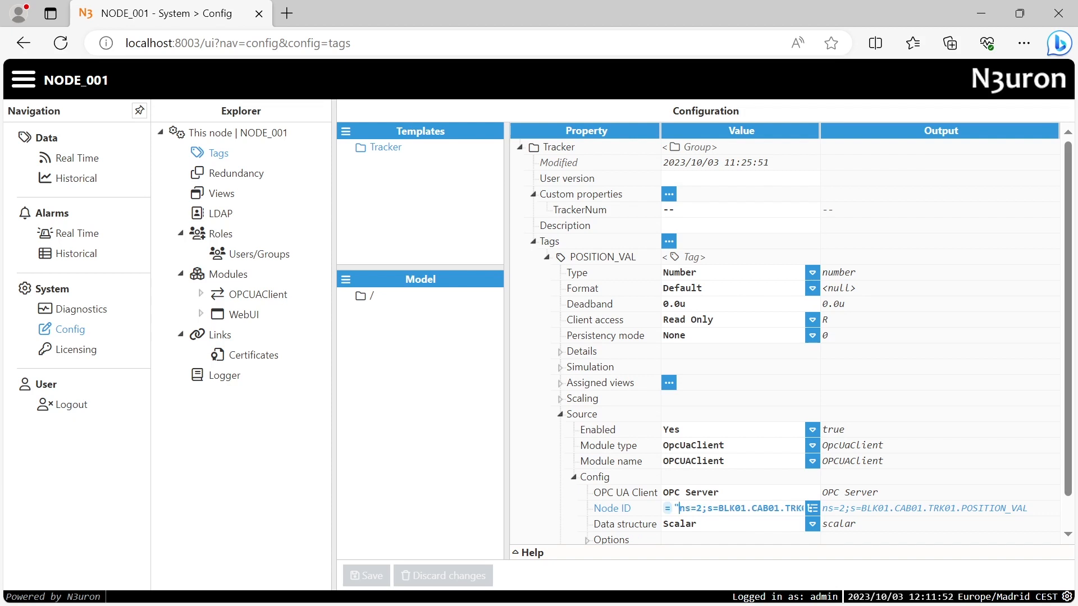
{"action": "key", "text": "Right"}
{"action": "key", "text": "Right"}
{"action": "key", "text": "Right"}
{"action": "key", "text": "Right"}
{"action": "key", "text": "Right"}
{"action": "key", "text": "Right"}
{"action": "key", "text": "Right"}
{"action": "key", "text": "Right"}
{"action": "key", "text": "Right"}
{"action": "type", "text": "\"+"}
{"action": "key", "text": "Right"}
{"action": "key", "text": "Right"}
{"action": "key", "text": "Right"}
{"action": "key", "text": "Right"}
{"action": "key", "text": "Right"}
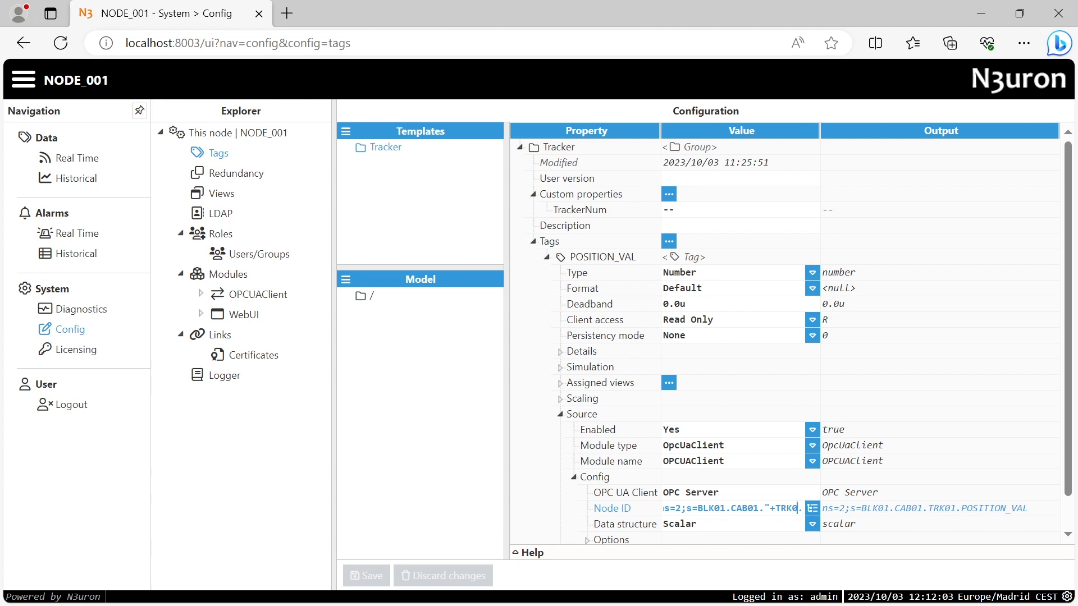
{"action": "key", "text": "BackSpace"}
{"action": "key", "text": "BackSpace"}
{"action": "key", "text": "BackSpace"}
{"action": "key", "text": "BackSpace"}
{"action": "key", "text": "BackSpace"}
{"action": "type", "text": "TrackerNu"}
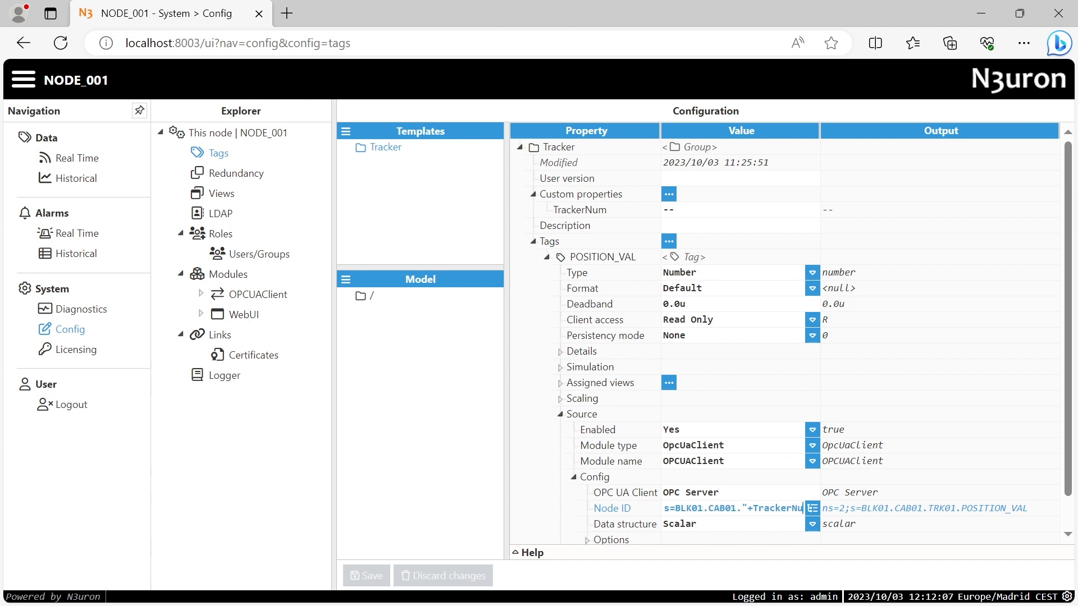
{"action": "type", "text": "m"}
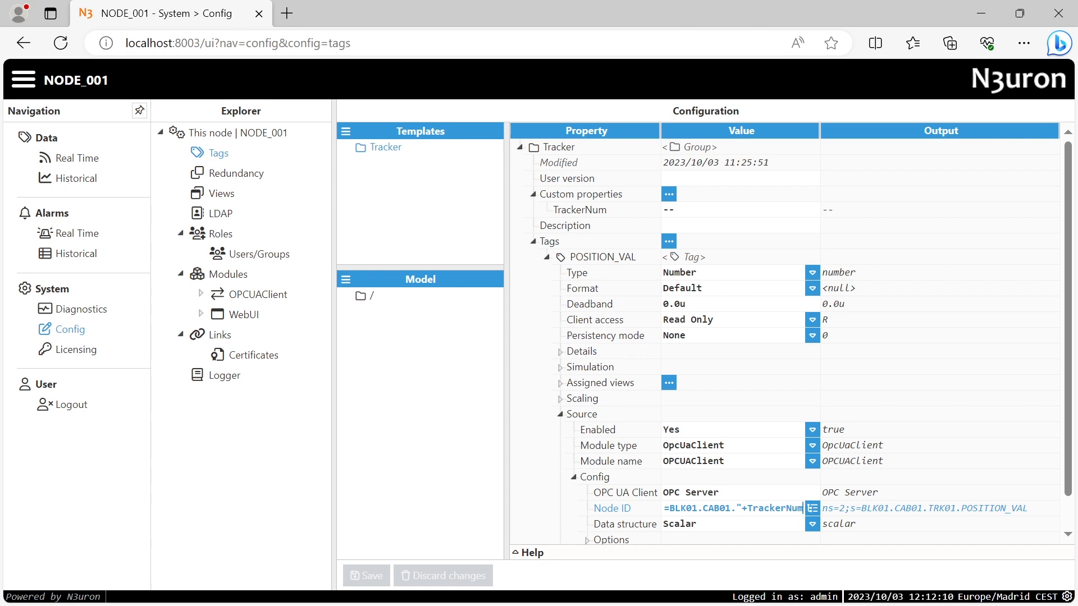
{"action": "type", "text": "}"}
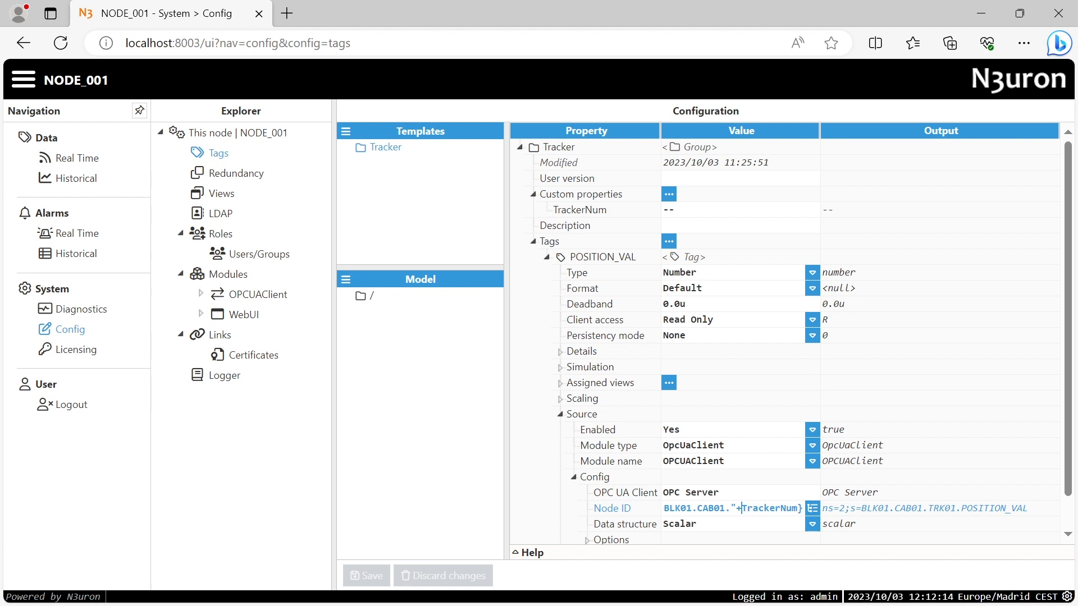
{"action": "type", "text": "{"}
{"action": "key", "text": "End"}
{"action": "type", "text": "."}
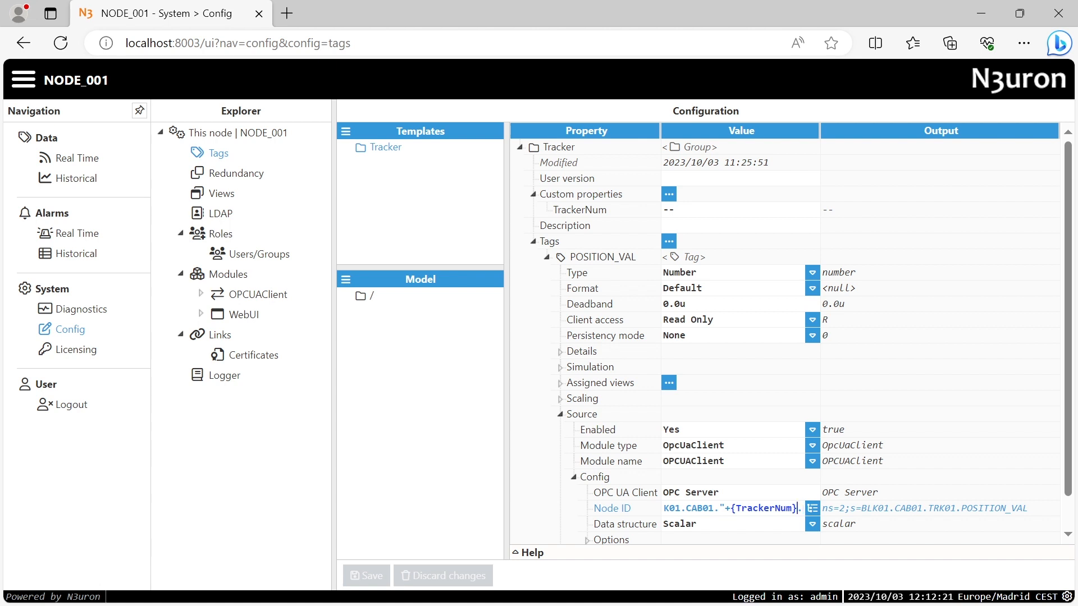
{"action": "type", "text": "\""}
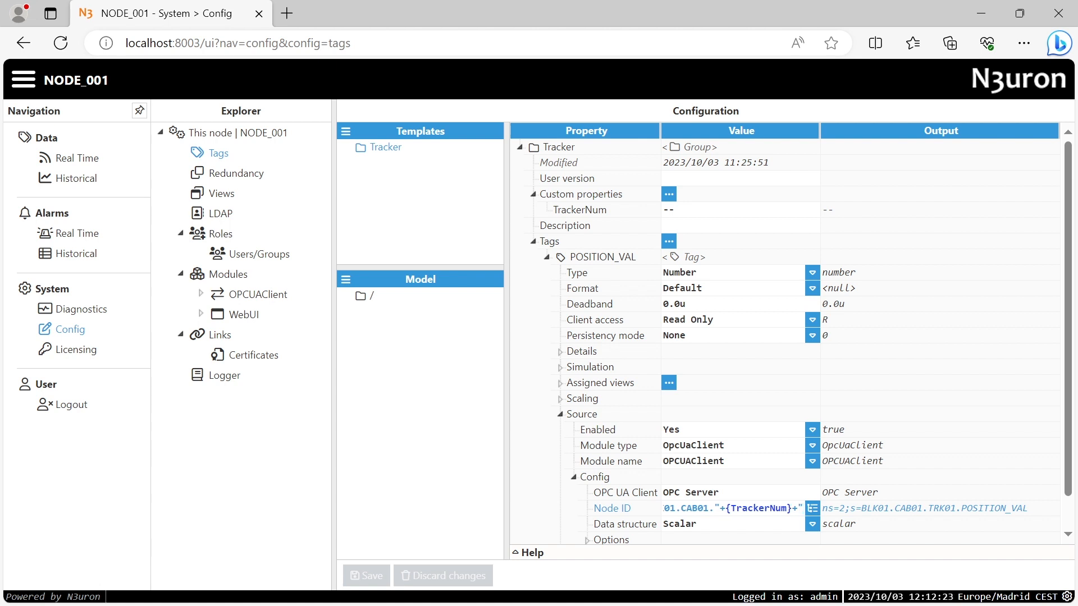
{"action": "type", "text": ".POSITION_V"}
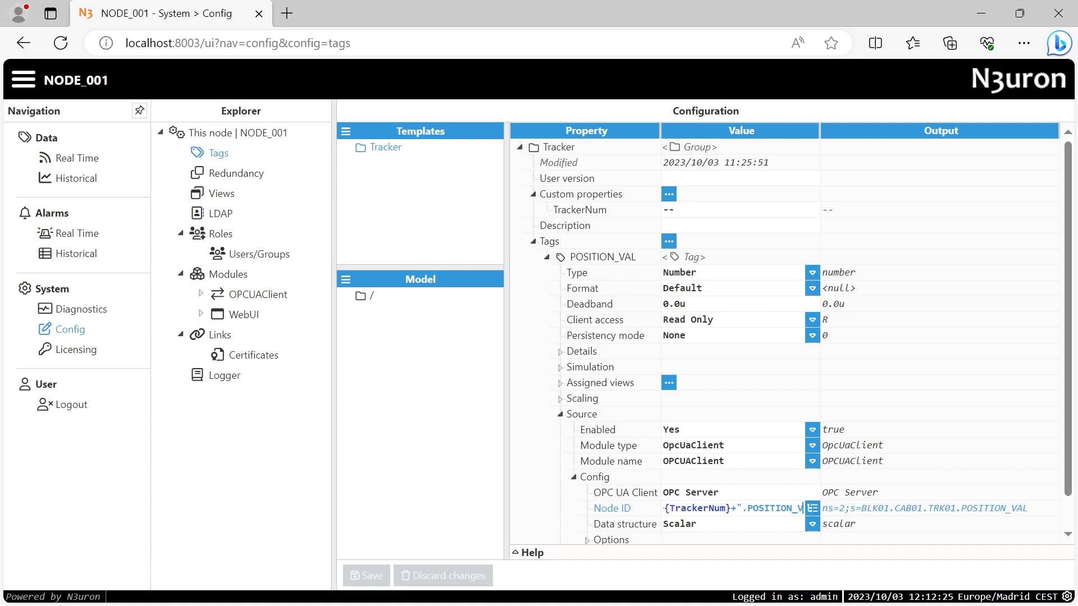
{"action": "type", "text": "AL\""}
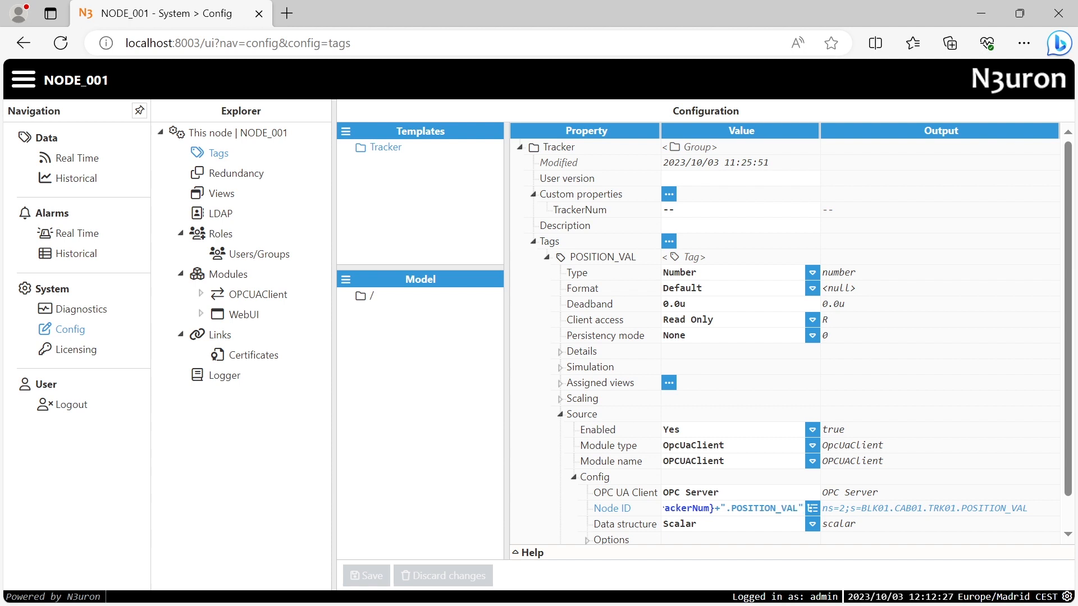
{"action": "key", "text": "Return"}
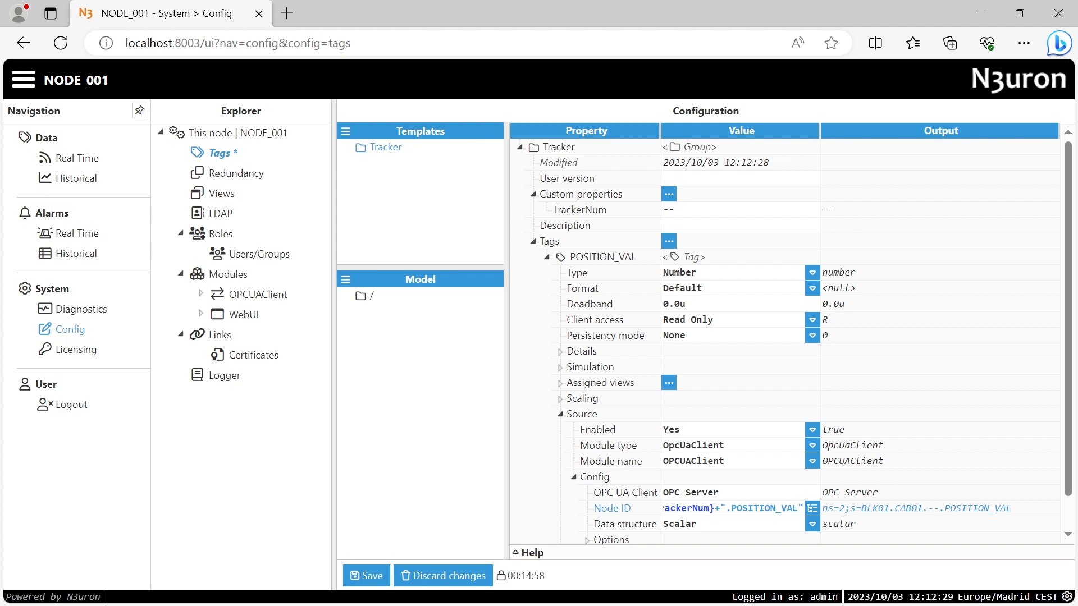
Check the resolved Node ID output and save the template
{"action": "left_click_drag", "start_coordinate": [916, 508], "coordinate": [961, 508]}
{"action": "left_click", "coordinate": [966, 508]}
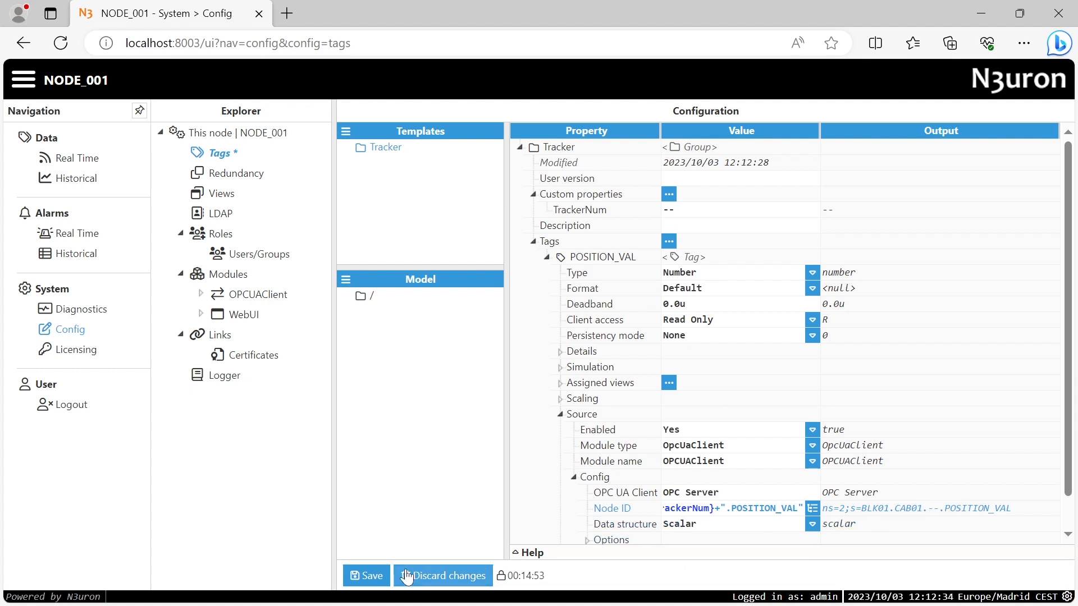
{"action": "left_click", "coordinate": [368, 578]}
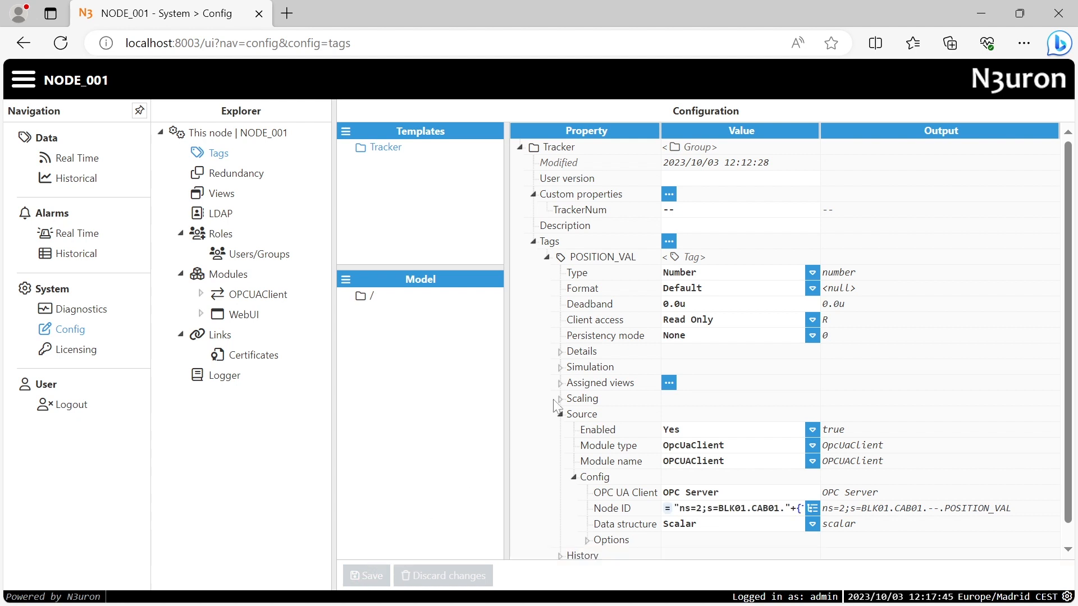
Export Tracker's tags as a comma-delimited CSV and open Tracker.Tags (3).csv in Excel
{"action": "left_click", "coordinate": [668, 242]}
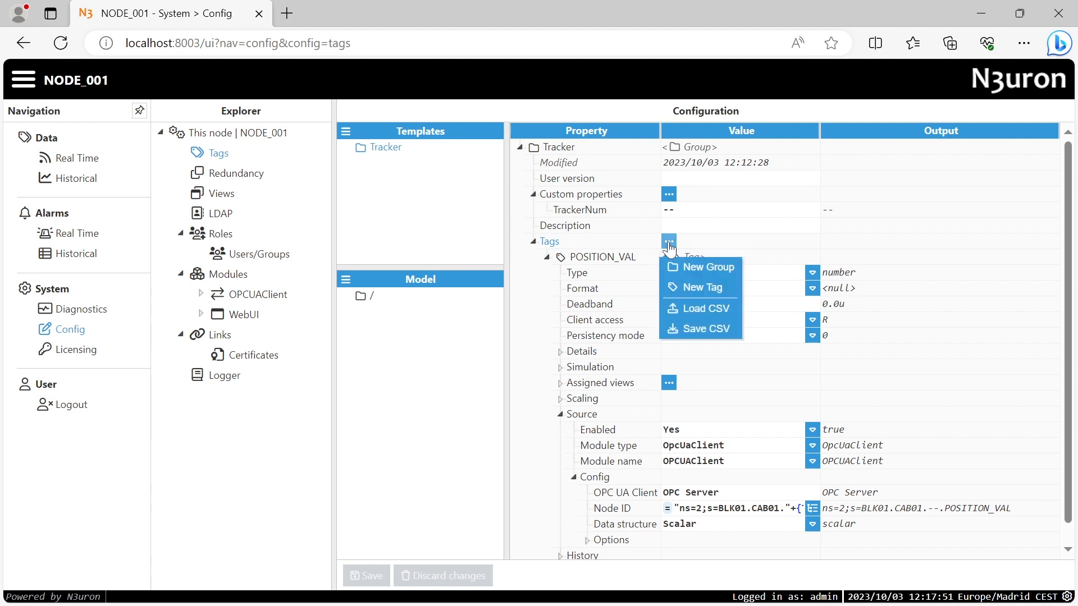
{"action": "left_click", "coordinate": [699, 331]}
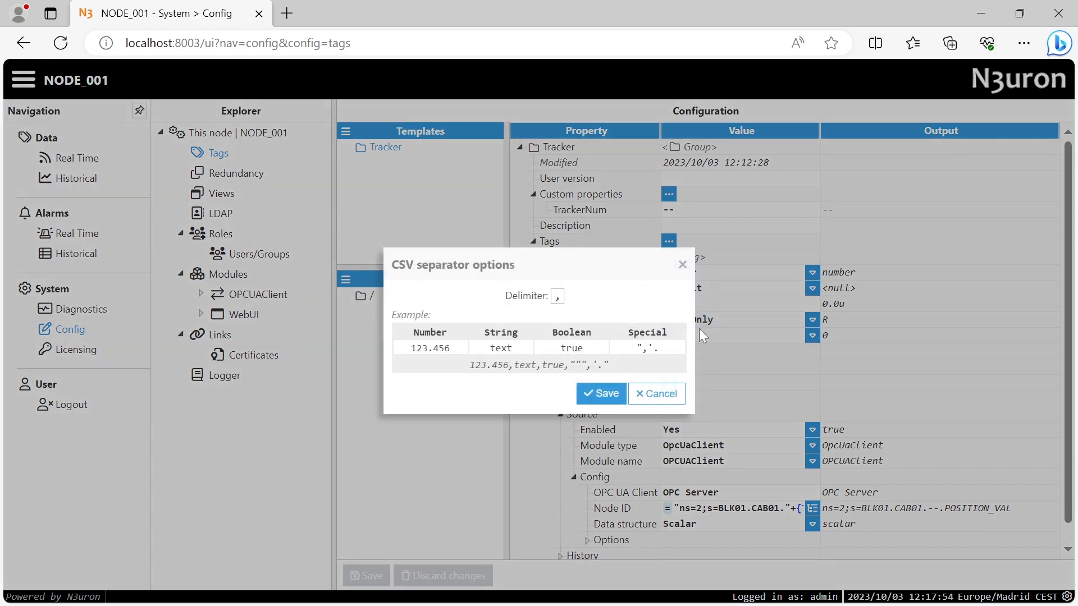
{"action": "left_click", "coordinate": [604, 393]}
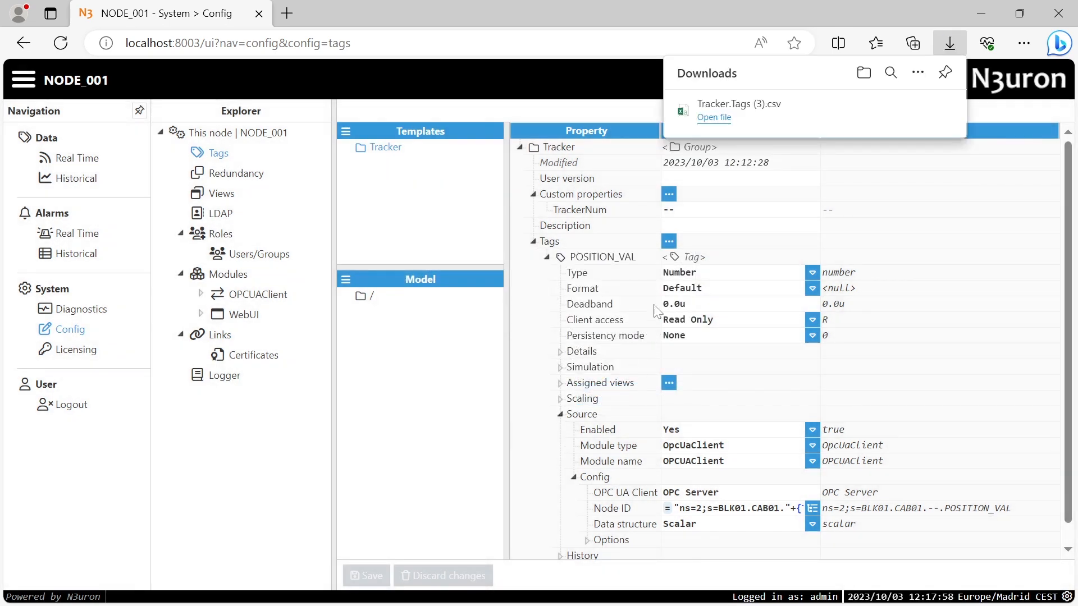
{"action": "left_click", "coordinate": [713, 117]}
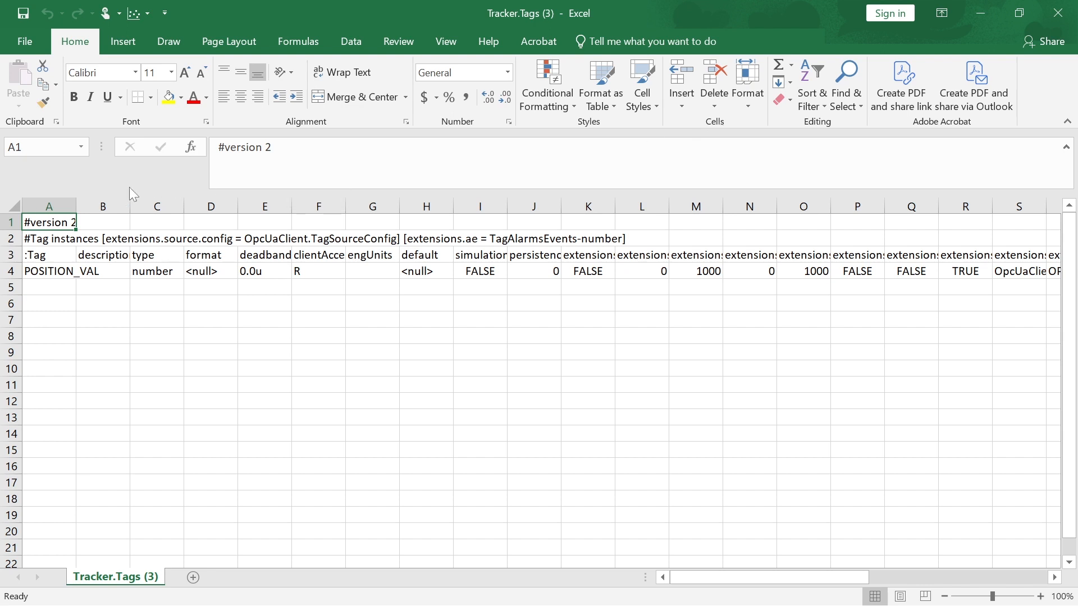
Format the whole worksheet's cells as Text
{"action": "left_click", "coordinate": [17, 207]}
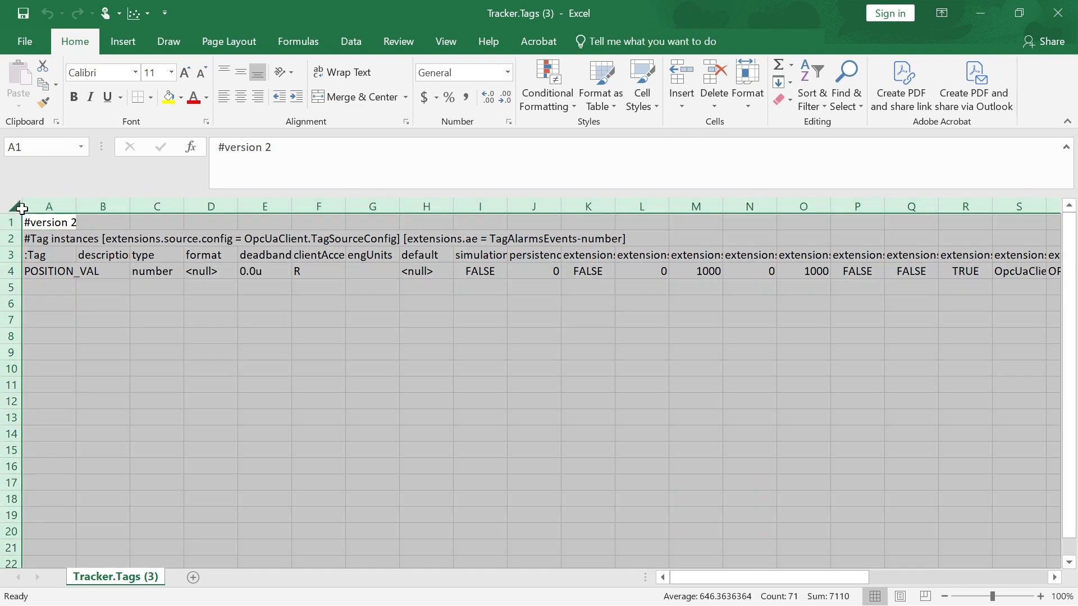
{"action": "left_click", "coordinate": [508, 73]}
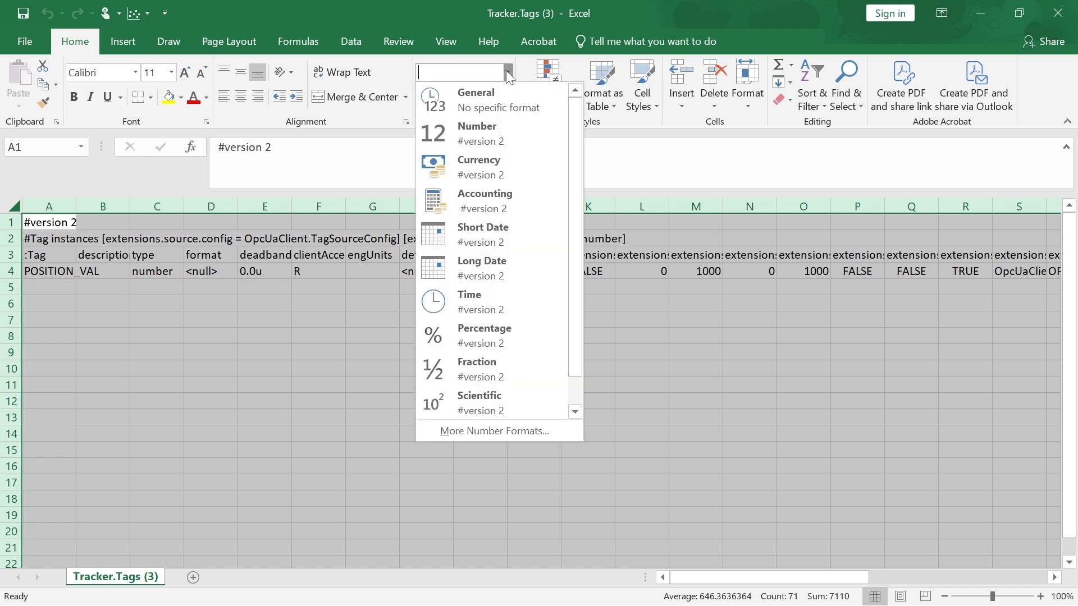
{"action": "scroll", "coordinate": [572, 203], "scroll_direction": "down", "scroll_amount": 1}
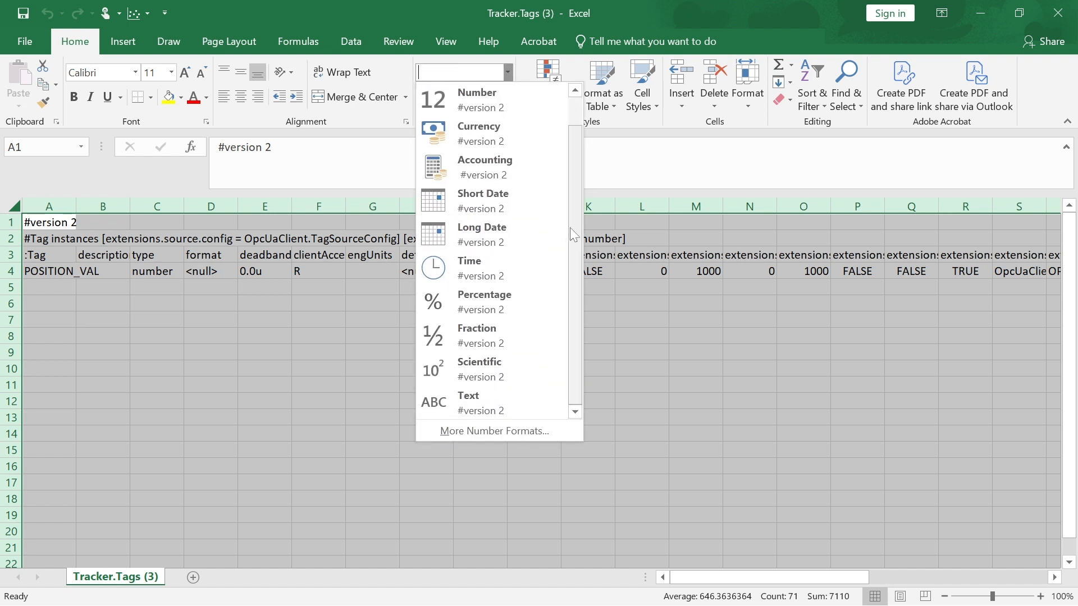
{"action": "left_click", "coordinate": [510, 395]}
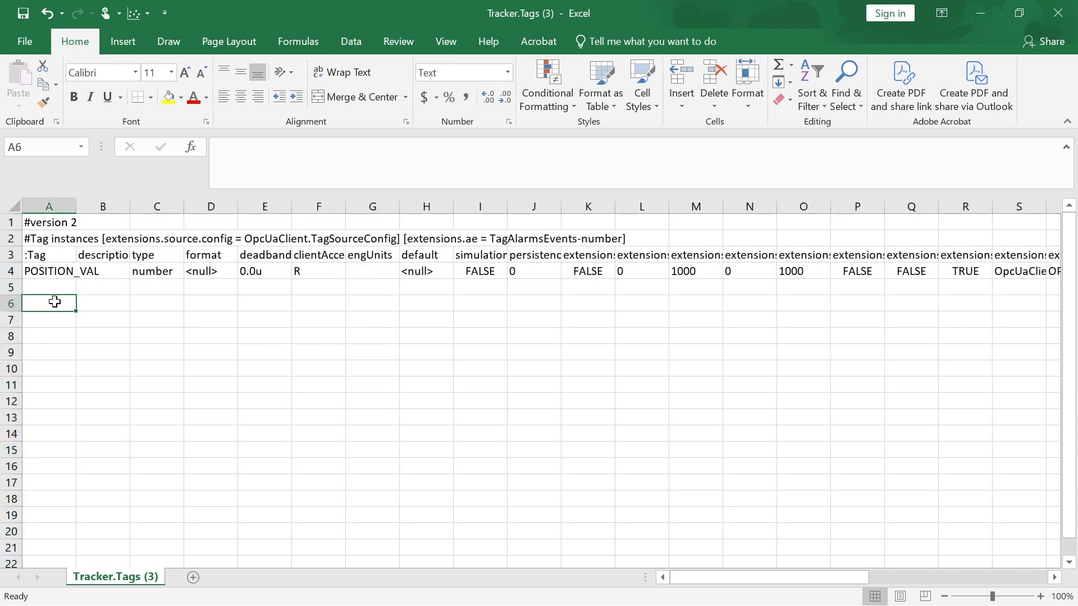
{"action": "left_click", "coordinate": [52, 303]}
Copy the POSITION_VAL row 4 into rows 5 and 6
{"action": "left_click", "coordinate": [8, 270]}
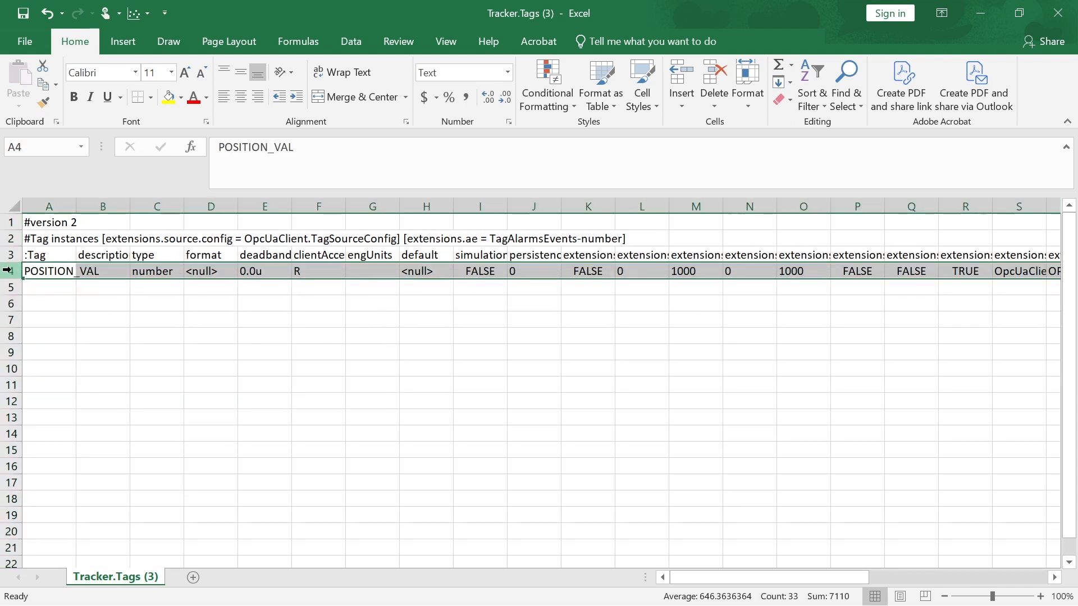
{"action": "key", "text": "ctrl+c"}
{"action": "left_click", "coordinate": [8, 288]}
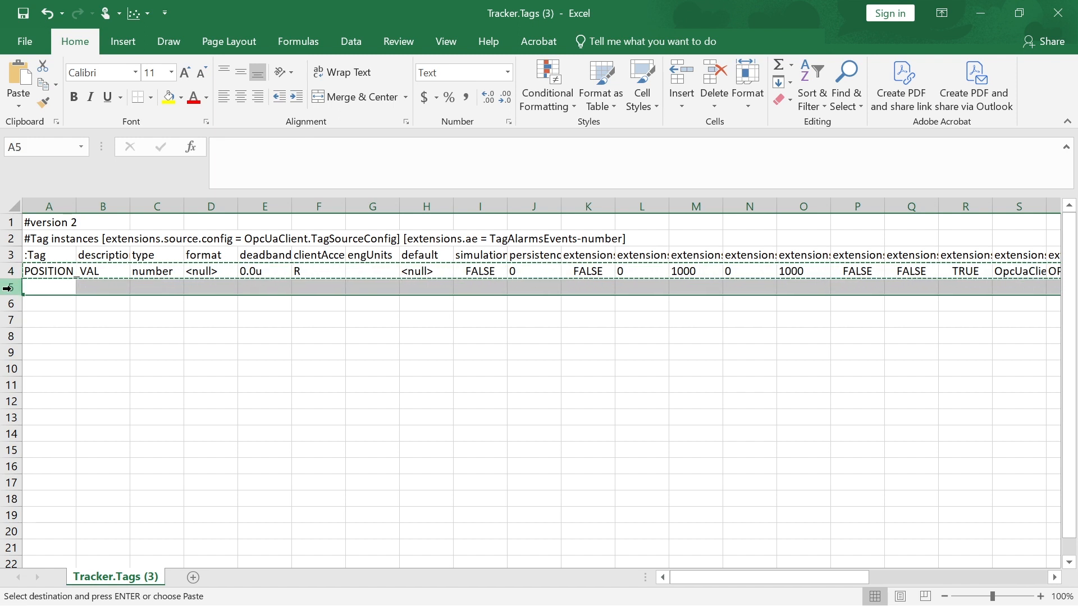
{"action": "key", "text": "ctrl+v"}
{"action": "left_click", "coordinate": [8, 303]}
{"action": "key", "text": "ctrl+v"}
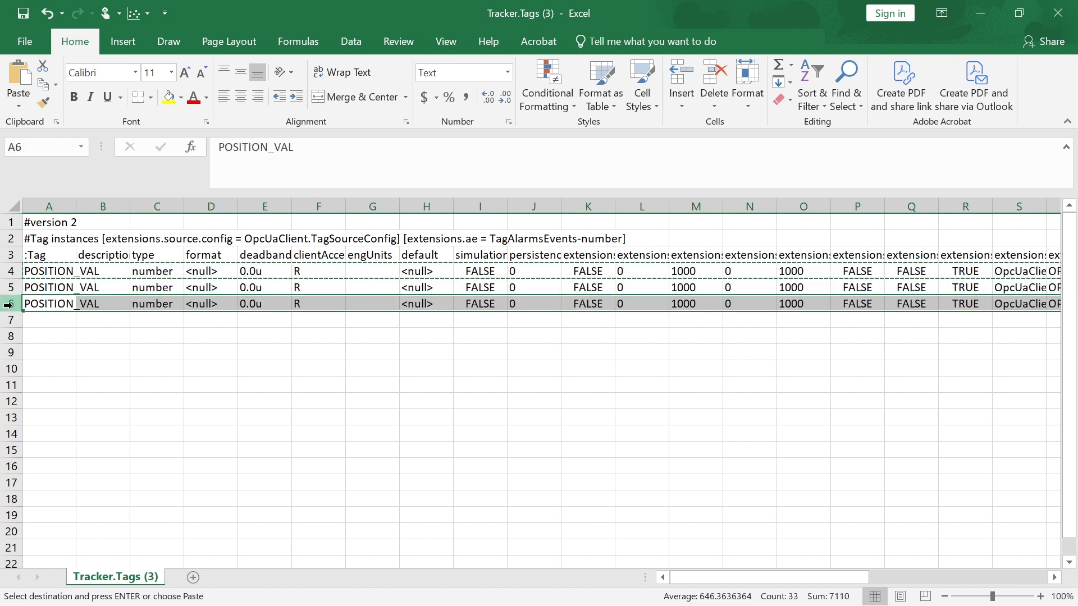
{"action": "left_click", "coordinate": [93, 335]}
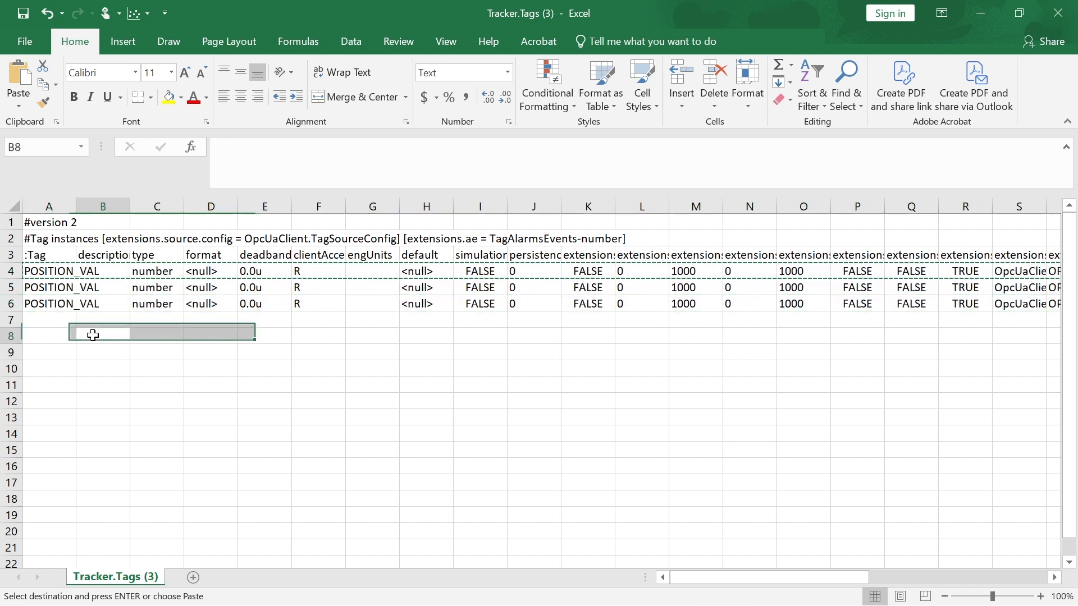
Rename the tag in A5 to POSITION_SP and in A6 to POSITION_DIFF
{"action": "left_click", "coordinate": [60, 289]}
{"action": "key", "text": "F2"}
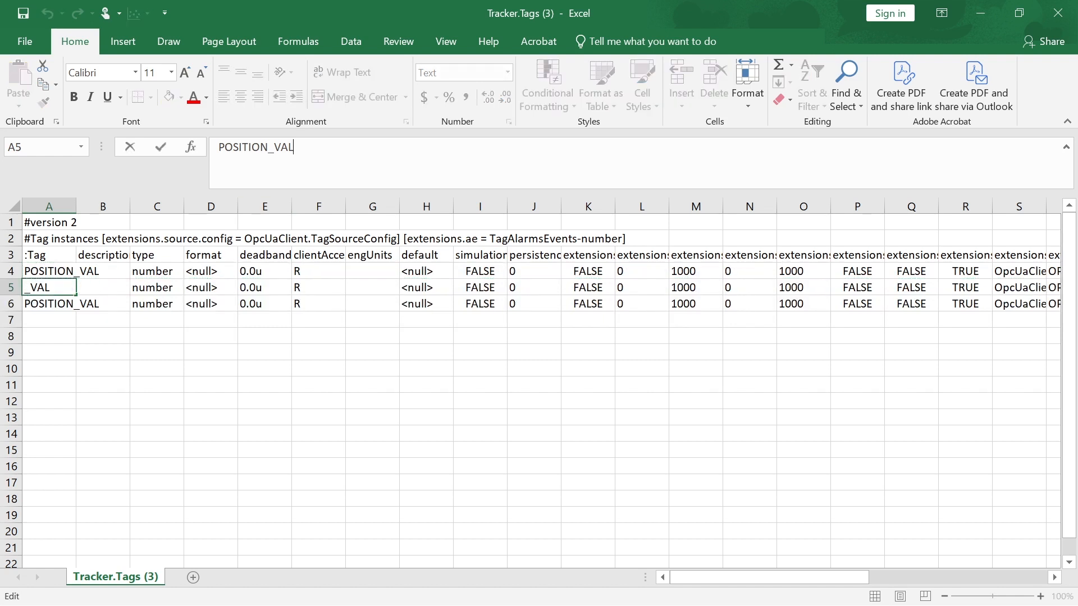
{"action": "key", "text": "BackSpace"}
{"action": "key", "text": "BackSpace"}
{"action": "key", "text": "BackSpace"}
{"action": "type", "text": "SP"}
{"action": "left_click", "coordinate": [59, 301]}
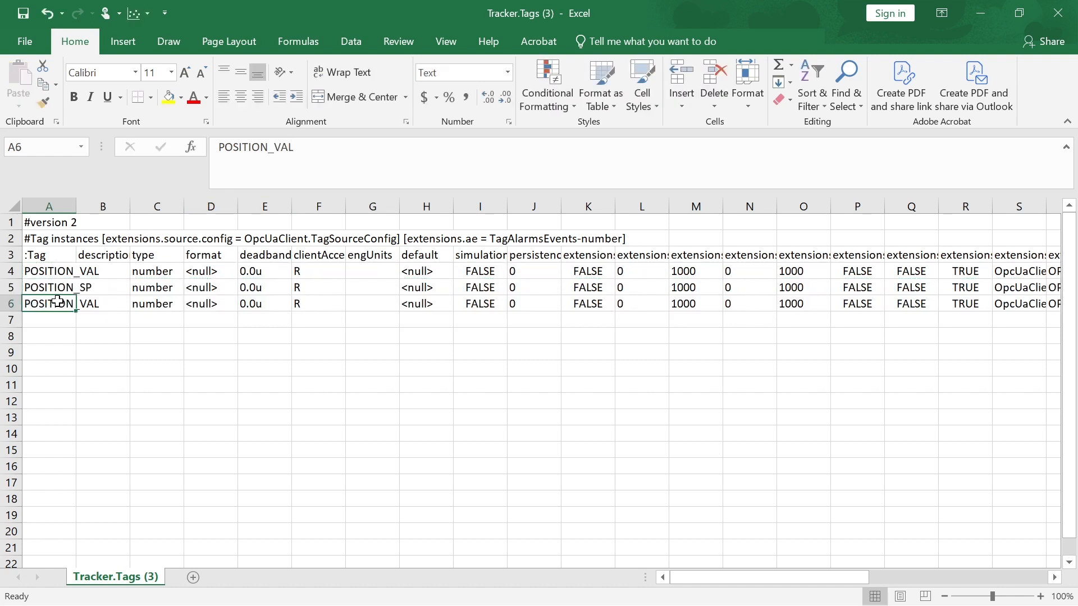
{"action": "key", "text": "F2"}
{"action": "key", "text": "BackSpace"}
{"action": "key", "text": "BackSpace"}
{"action": "key", "text": "BackSpace"}
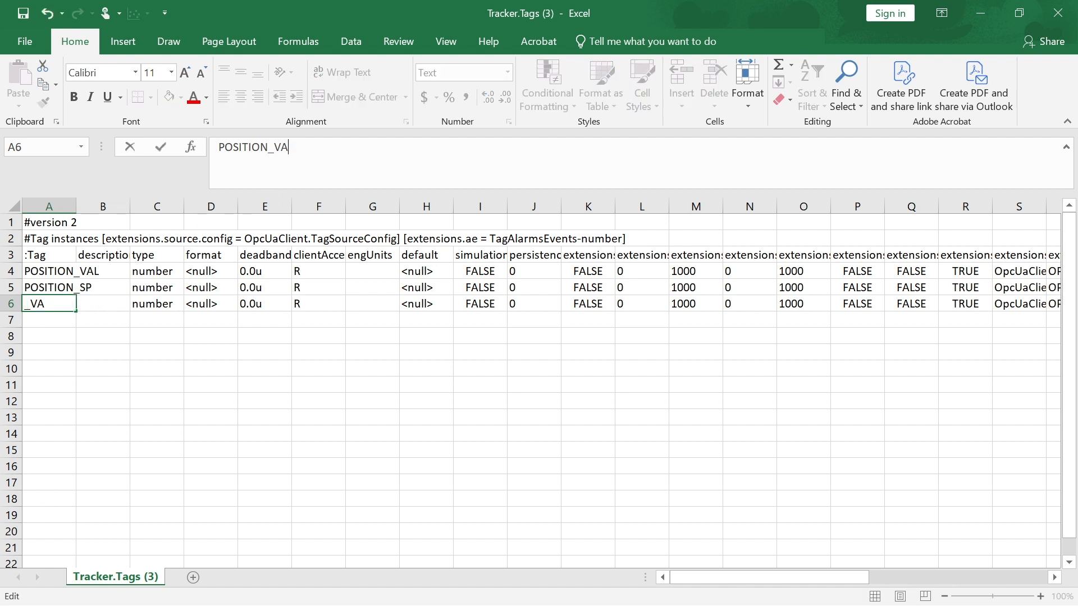
{"action": "type", "text": "DIFF"}
{"action": "left_click", "coordinate": [241, 335]}
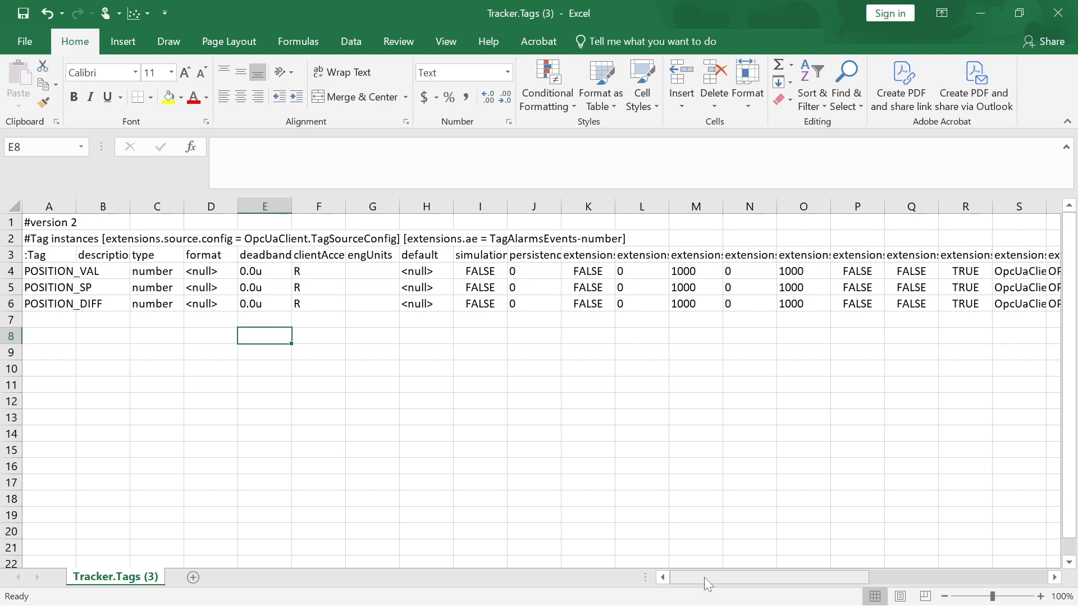
{"action": "left_click_drag", "start_coordinate": [704, 577], "coordinate": [801, 578]}
Widen column V and make V5's nodeId end in POSITION_SP
{"action": "left_click", "coordinate": [713, 207]}
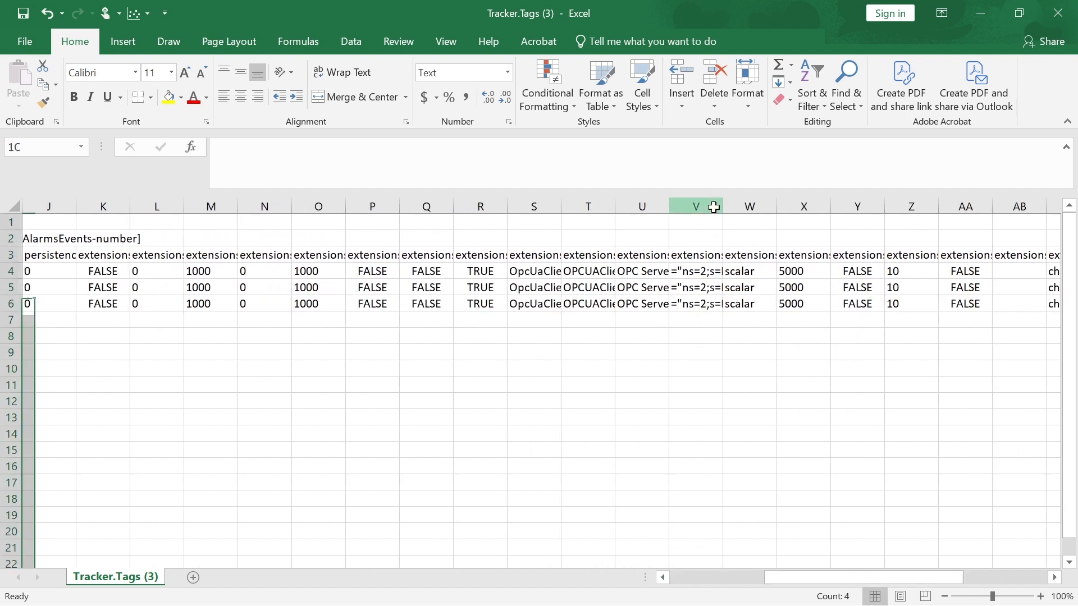
{"action": "left_click_drag", "start_coordinate": [722, 207], "coordinate": [996, 209]}
{"action": "left_click", "coordinate": [868, 287]}
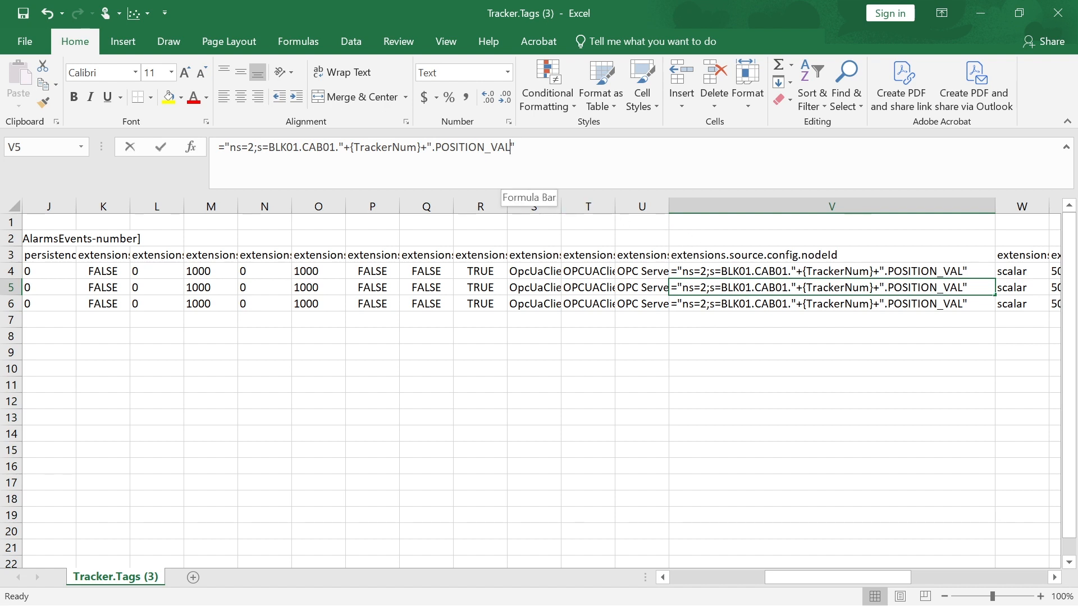
{"action": "left_click", "coordinate": [497, 177]}
{"action": "key", "text": "BackSpace"}
{"action": "key", "text": "BackSpace"}
{"action": "key", "text": "BackSpace"}
{"action": "type", "text": "SP"}
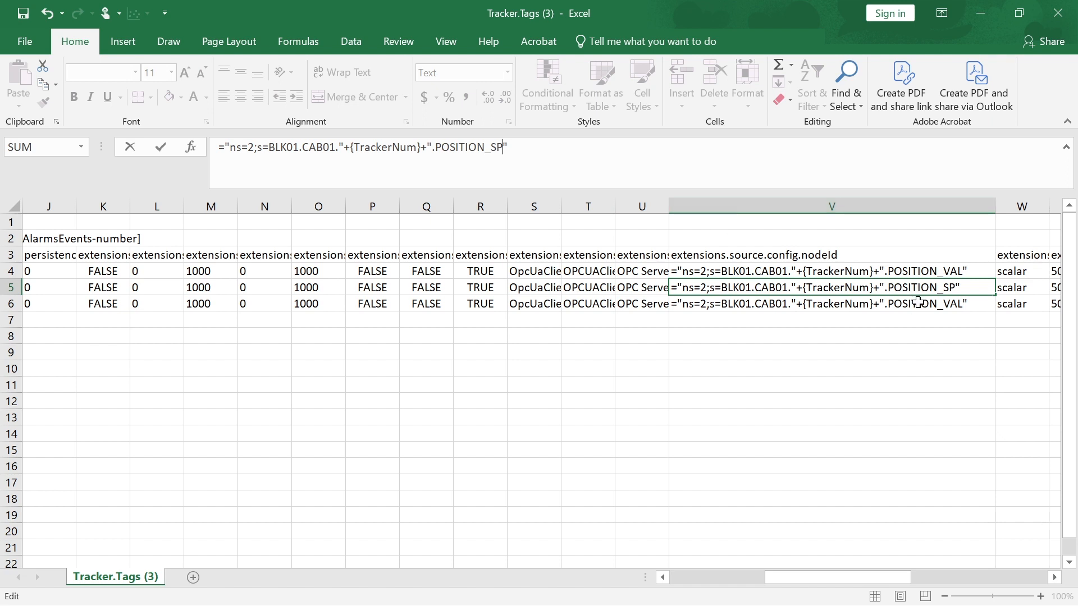
{"action": "key", "text": "Return"}
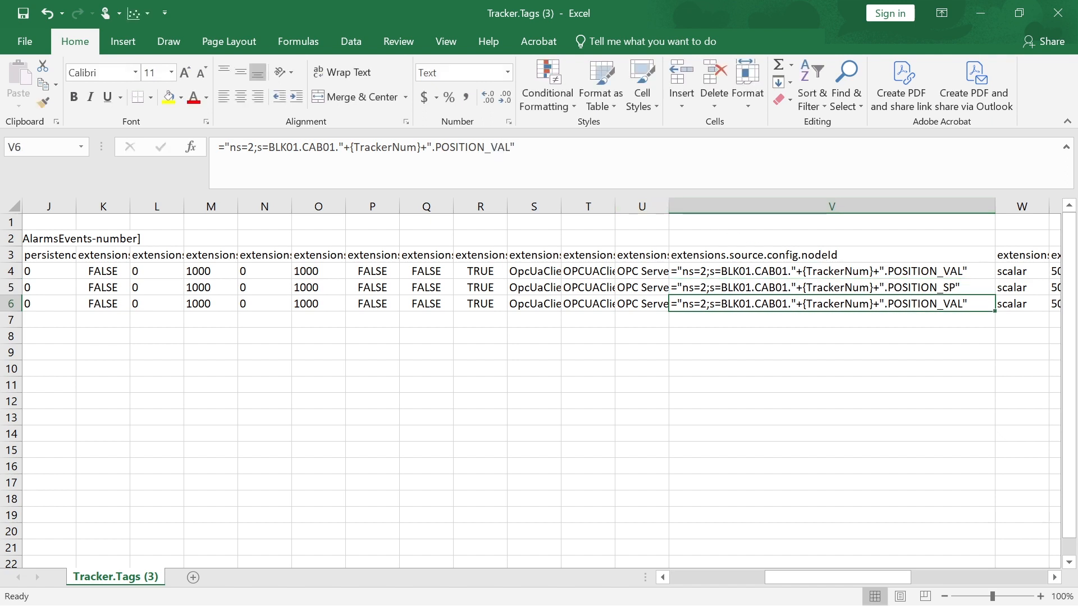
Make V6's nodeId end in POSITION_DIFF and close the workbook
{"action": "left_click", "coordinate": [497, 177]}
{"action": "key", "text": "BackSpace"}
{"action": "key", "text": "BackSpace"}
{"action": "key", "text": "BackSpace"}
{"action": "type", "text": "DIFF"}
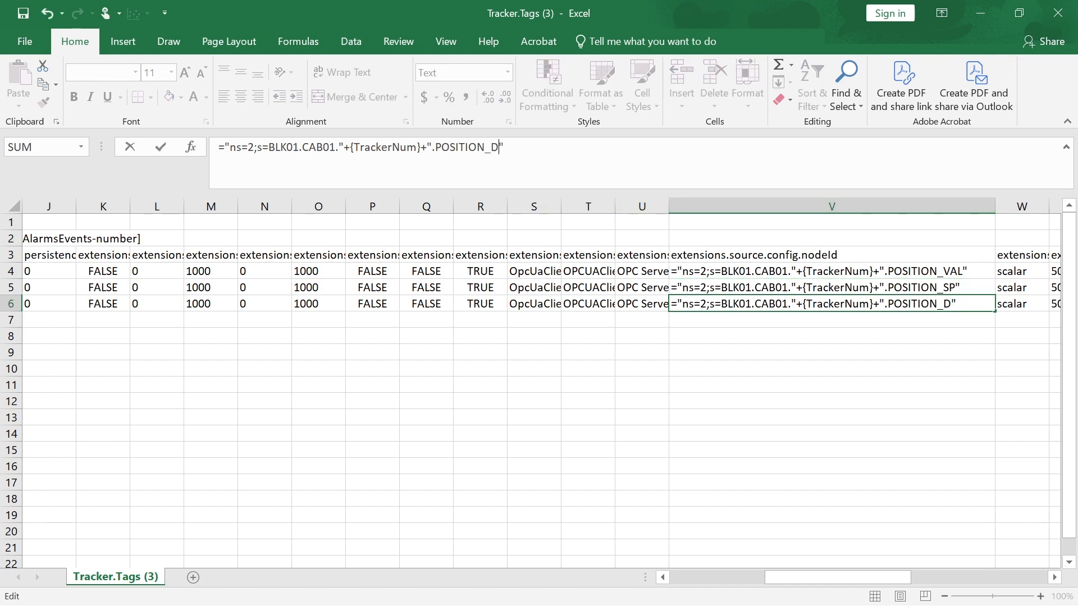
{"action": "left_click", "coordinate": [596, 337]}
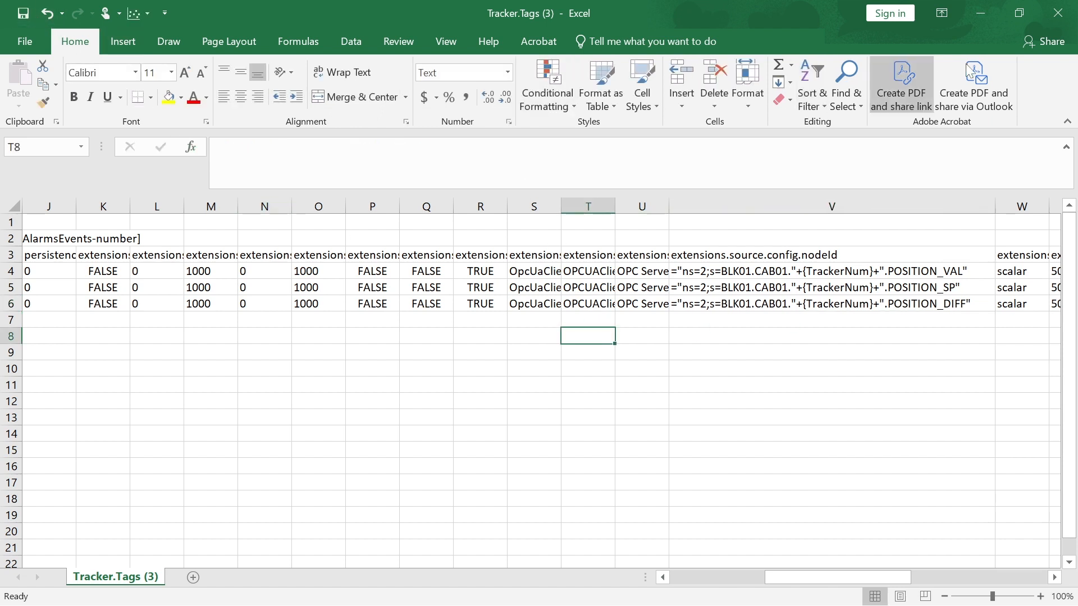
{"action": "left_click", "coordinate": [1059, 15]}
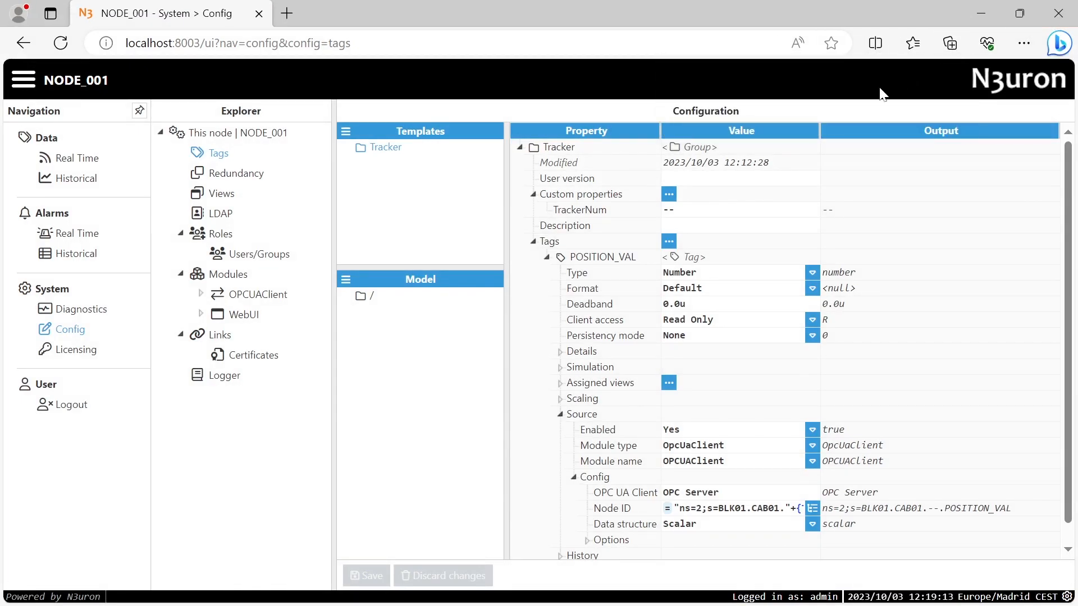
Load Tracker.Tags (3).csv into Tracker's tags, adding POSITION_SP and POSITION_DIFF, and save
{"action": "left_click", "coordinate": [669, 242]}
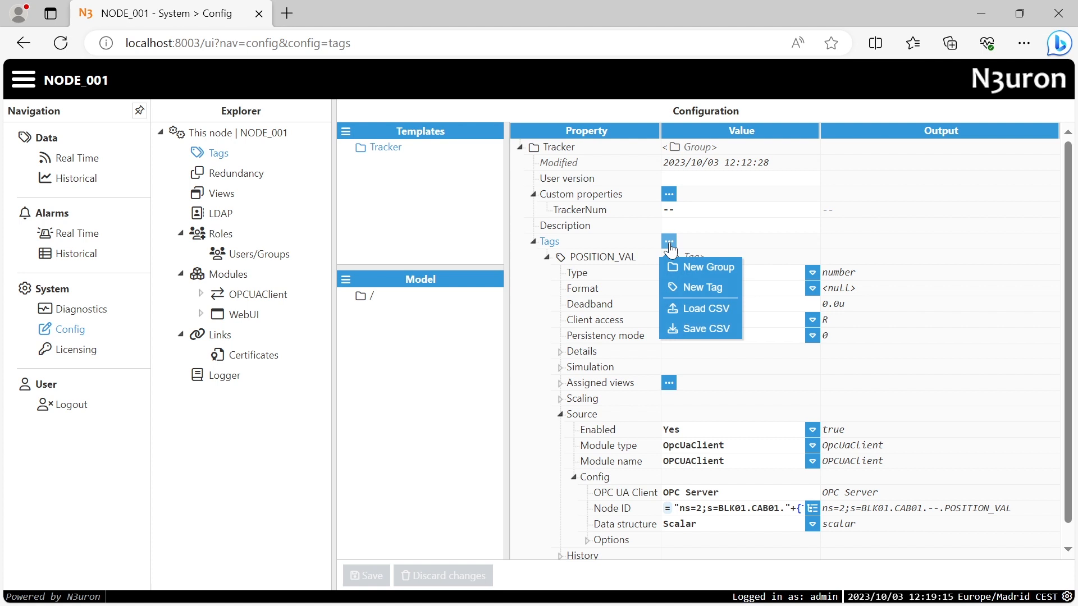
{"action": "left_click", "coordinate": [703, 310]}
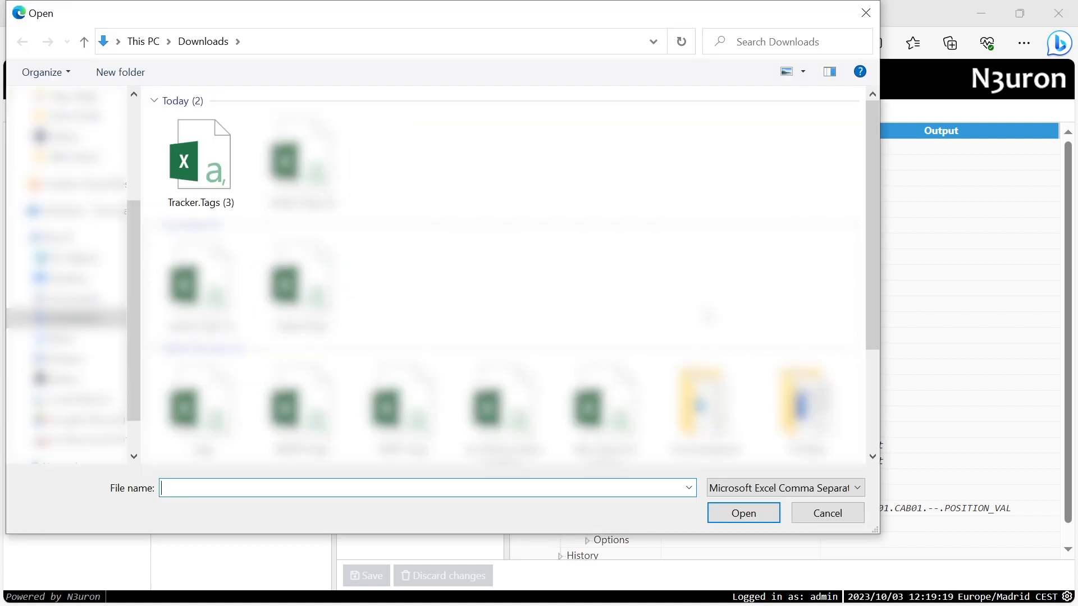
{"action": "left_click", "coordinate": [215, 191]}
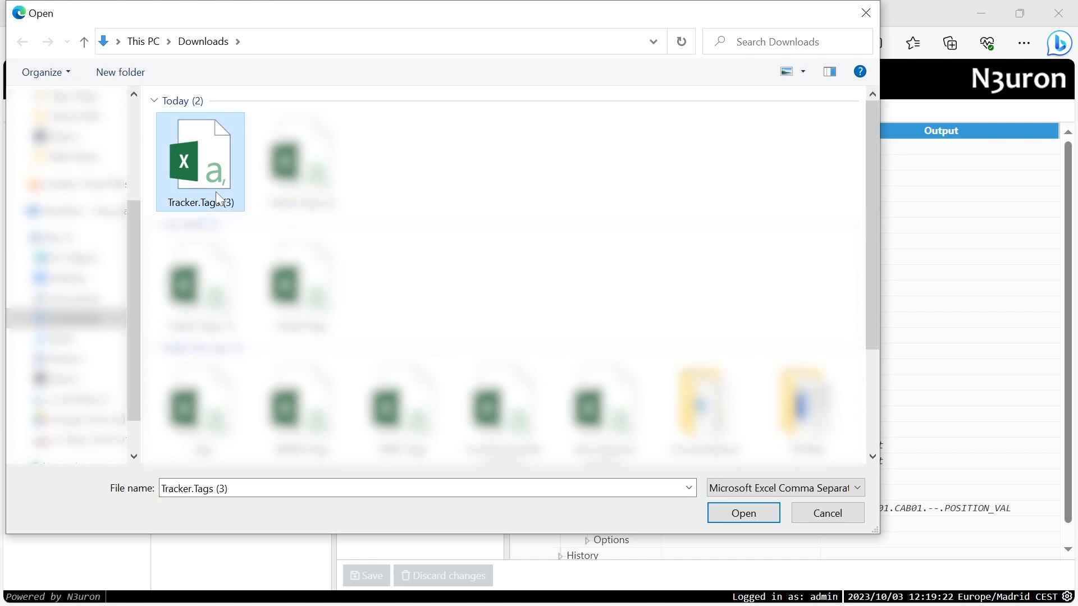
{"action": "left_click", "coordinate": [727, 511]}
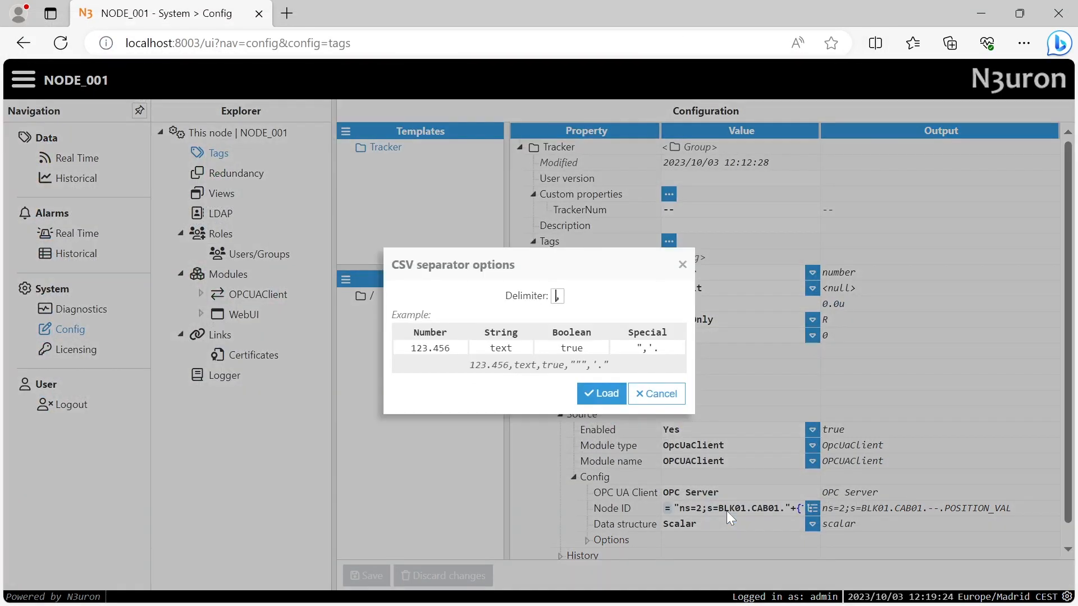
{"action": "left_click", "coordinate": [593, 394]}
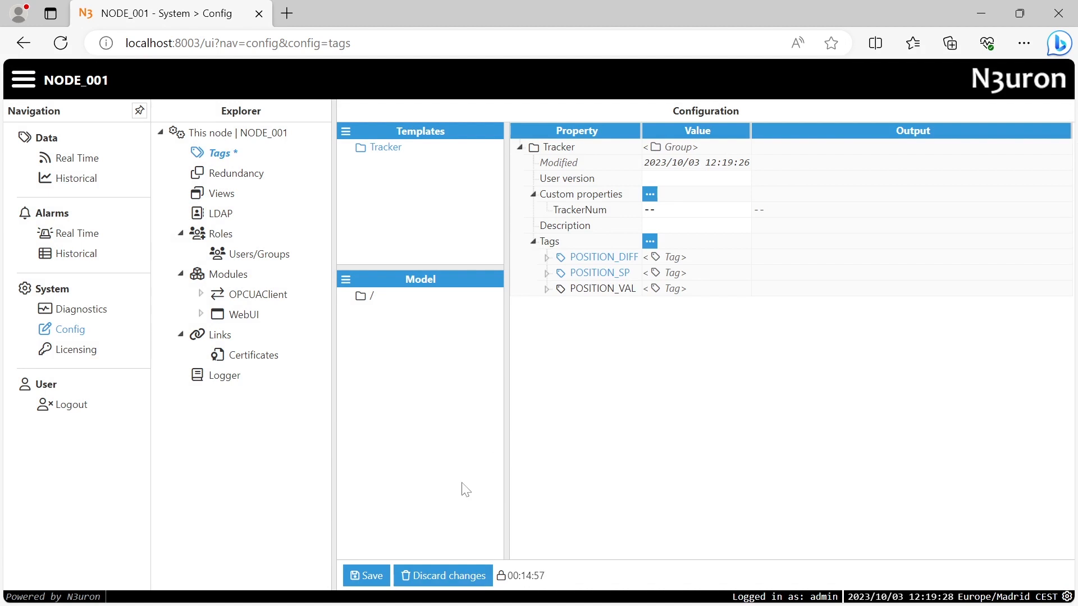
{"action": "left_click", "coordinate": [365, 575]}
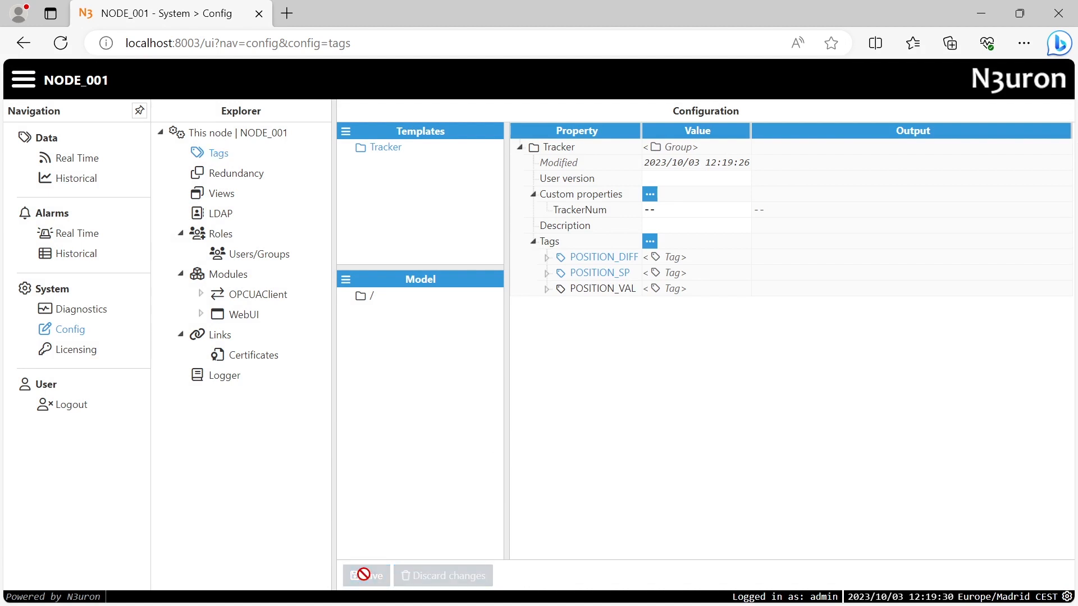